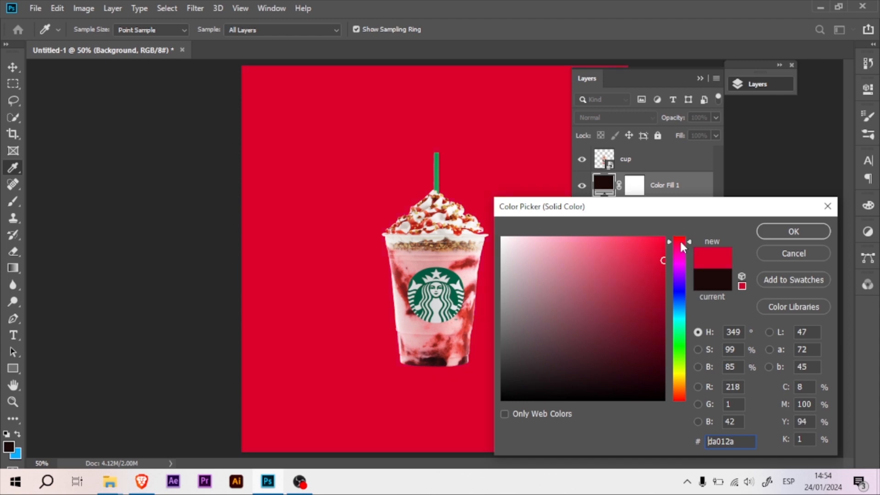
Scale the cup up to 77.68% about its centre on the red background.
double_click(664, 160)
key(Escape)
key(ctrl+t)
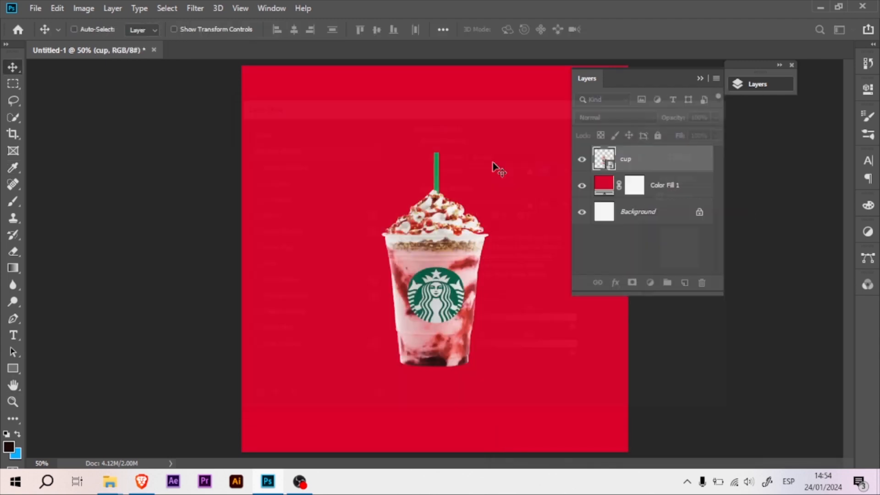
drag(434, 151, 435, 138)
drag(434, 367, 434, 379)
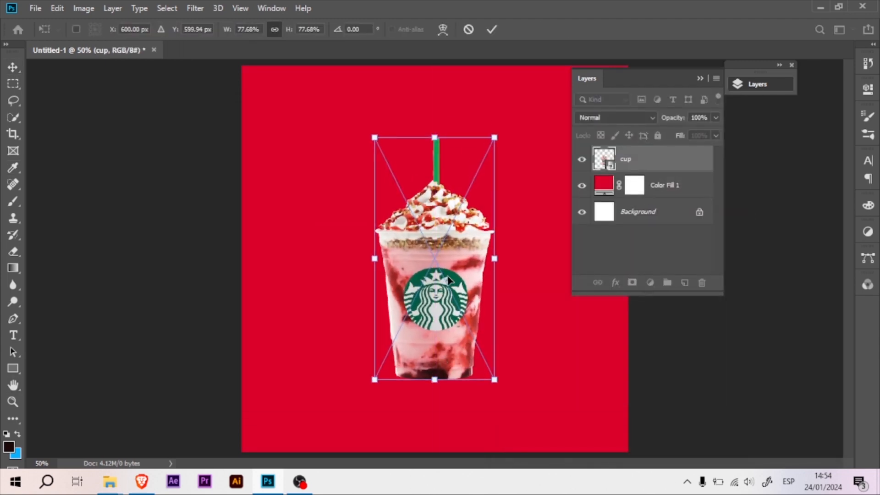
key(Return)
Apply a Camera Raw Filter to the cup with Exposure +0.15, Contrast +7, Highlights +10, Shadows -4, Whites +12 and Clarity -5.
click(191, 10)
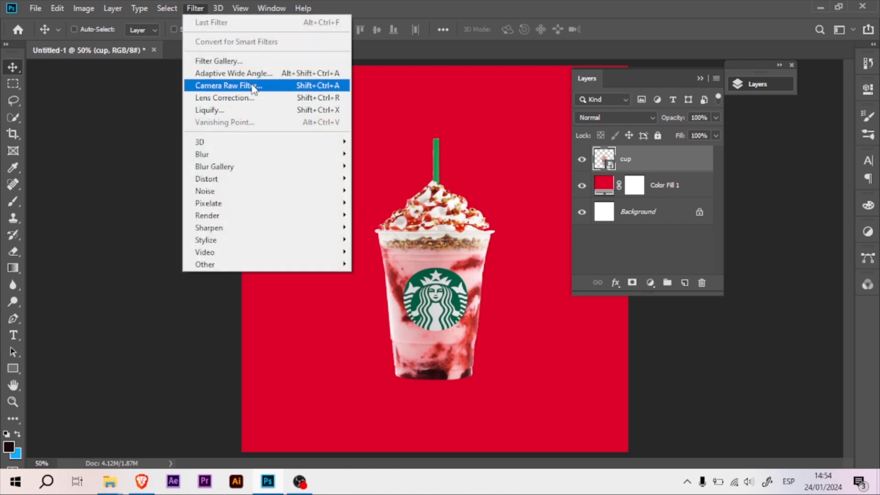
click(280, 85)
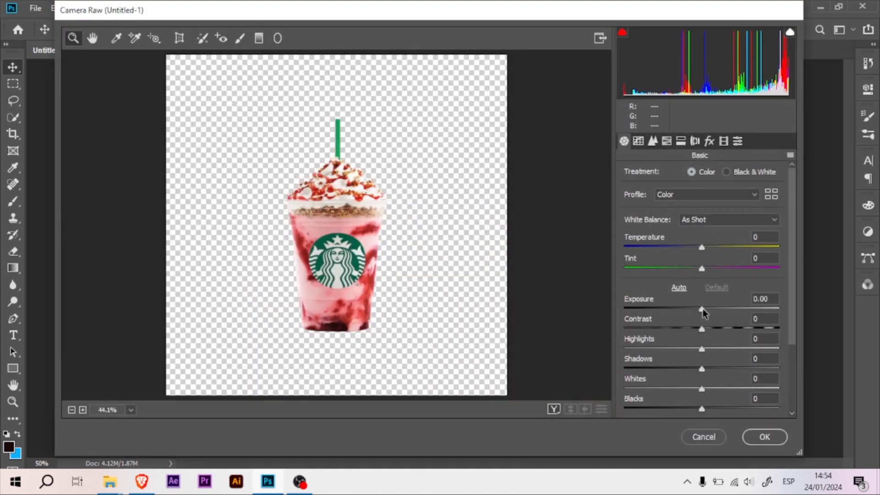
drag(702, 309, 700, 369)
scroll(791, 310, down, 4)
drag(704, 300, 711, 301)
mouse_move(701, 351)
mouse_down()
mouse_move(736, 351)
mouse_move(698, 351)
mouse_up()
drag(791, 313, 791, 320)
drag(702, 394, 711, 415)
drag(795, 251, 782, 225)
mouse_move(701, 203)
mouse_down()
mouse_move(714, 203)
mouse_move(689, 203)
mouse_move(702, 204)
mouse_up()
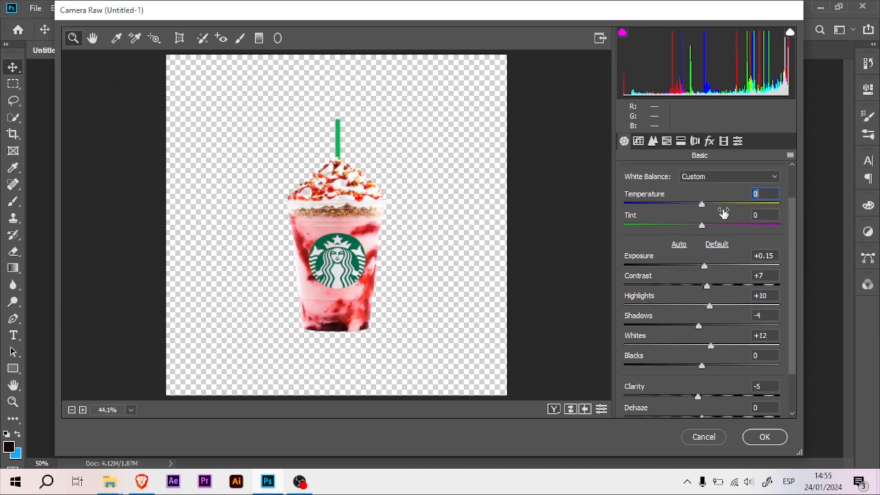
click(765, 437)
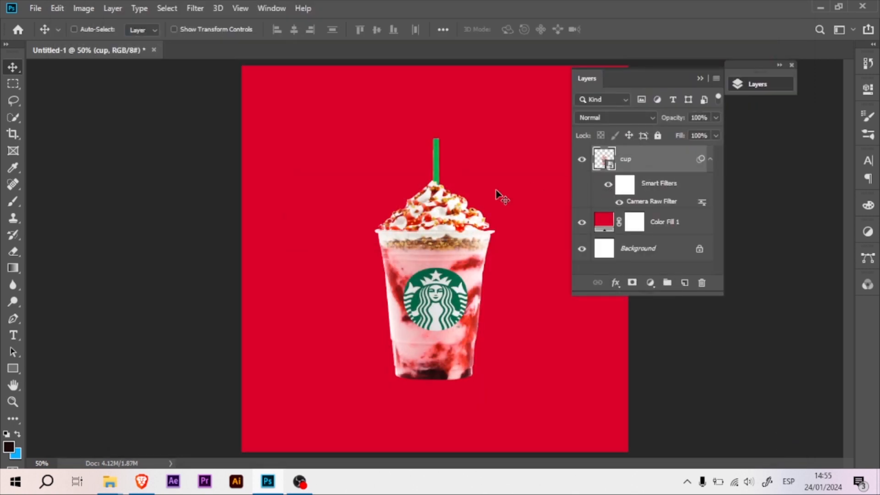
Add a new empty layer directly above the red Color Fill 1 layer, below the cup.
key(ctrl+plus)
click(709, 160)
click(660, 180)
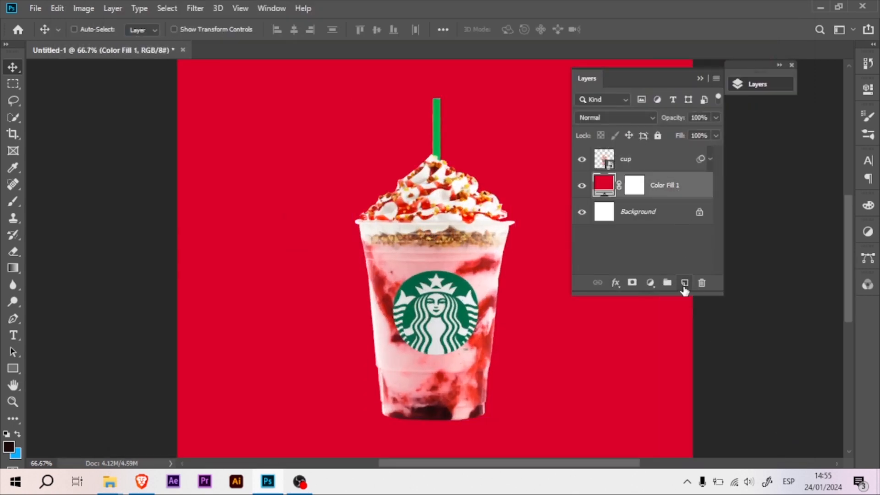
click(684, 283)
key(ctrl+minus)
click(757, 85)
Set up a Soft Round Pressure Opacity brush of about 350 px with light pink as the foreground color.
key(b)
right_click(423, 256)
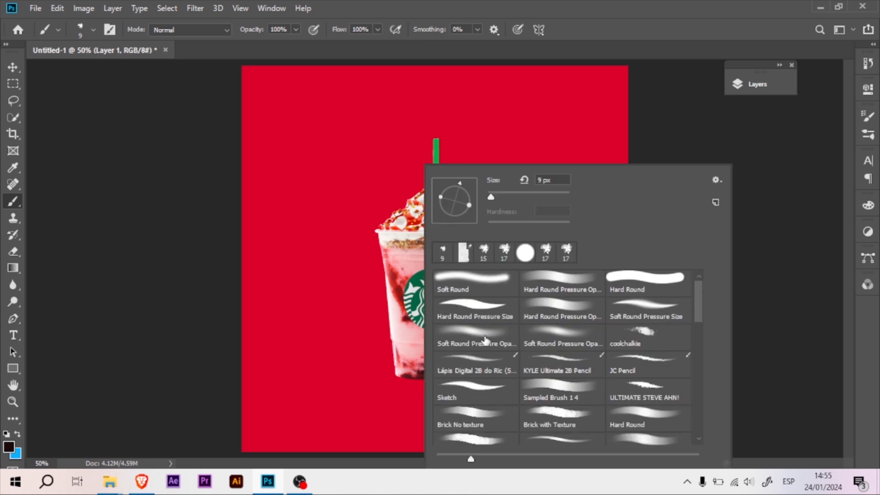
double_click(485, 340)
drag(439, 274, 493, 272)
alt+click(470, 277)
click(9, 447)
drag(548, 252, 540, 241)
click(776, 234)
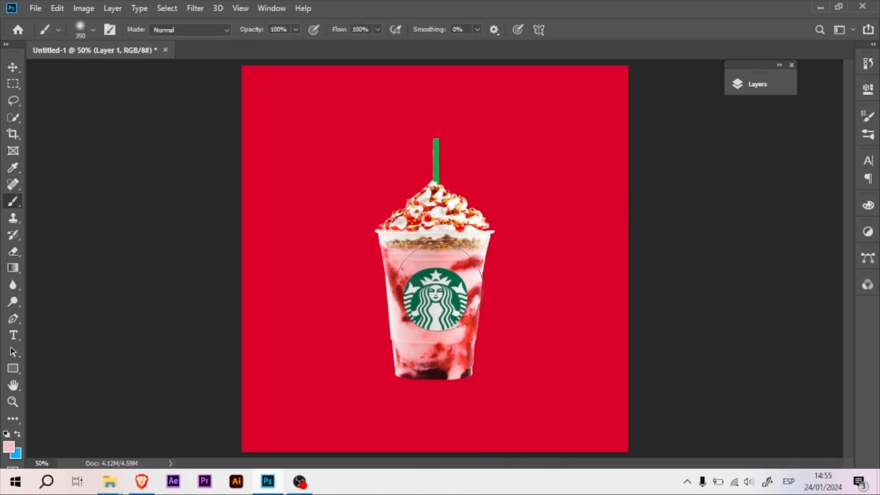
Enlarge the soft brush to over 600 px and paint a pink glow behind the cup on Layer 1.
drag(433, 298, 493, 296)
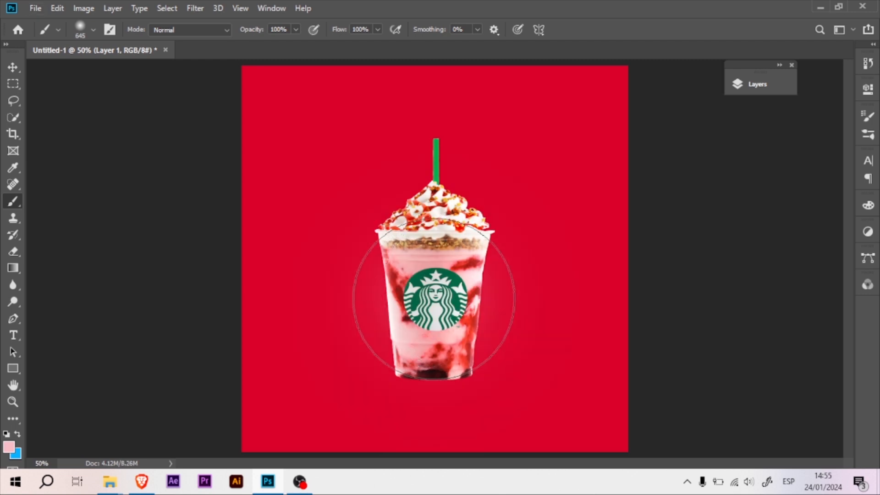
drag(435, 300, 497, 296)
click(436, 282)
click(434, 281)
drag(419, 298, 391, 281)
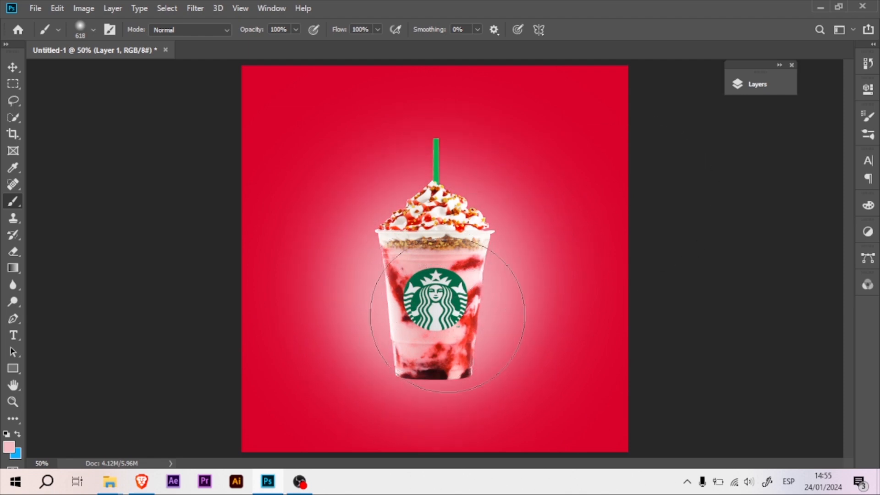
Free-transform the pink glow on Layer 1 to spread it wider around the cup, and return to the Brush tool.
key(v)
click(754, 84)
key(ctrl+t)
key(Escape)
key(b)
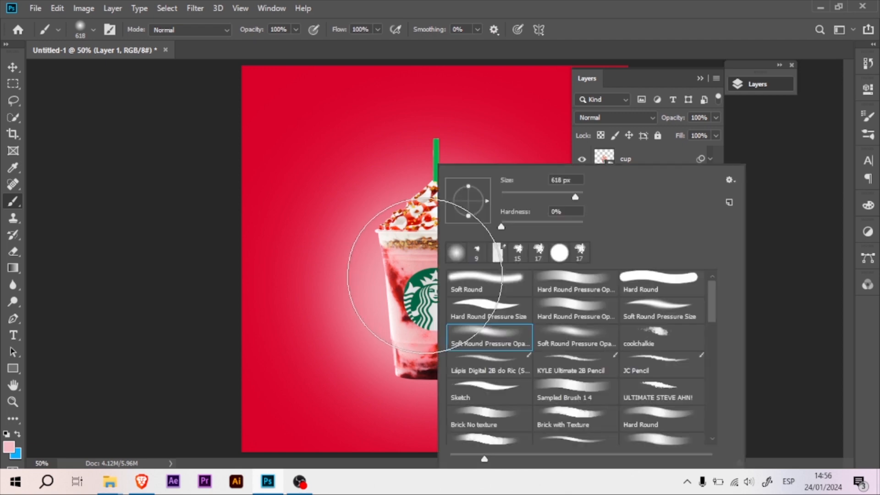
click(755, 83)
click(755, 83)
Add a Curves adjustment clipped to the cup and brighten it by moving the white point inward.
click(646, 168)
click(754, 84)
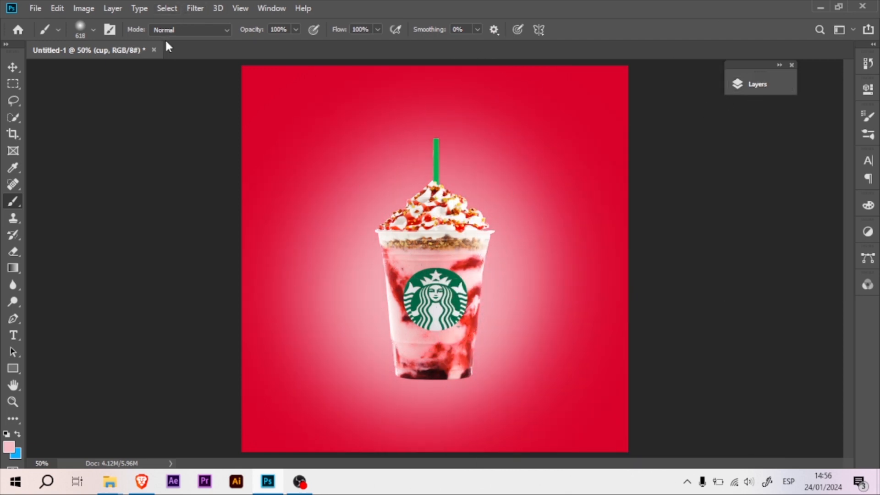
click(755, 84)
click(655, 282)
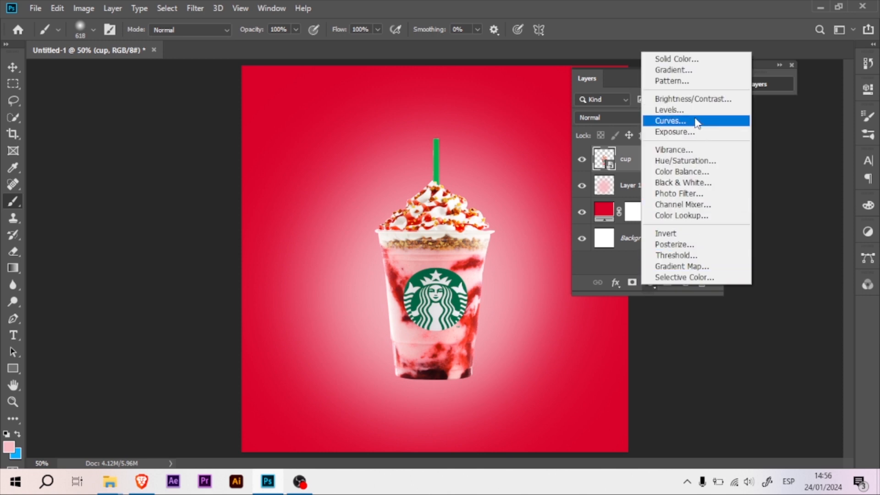
click(671, 121)
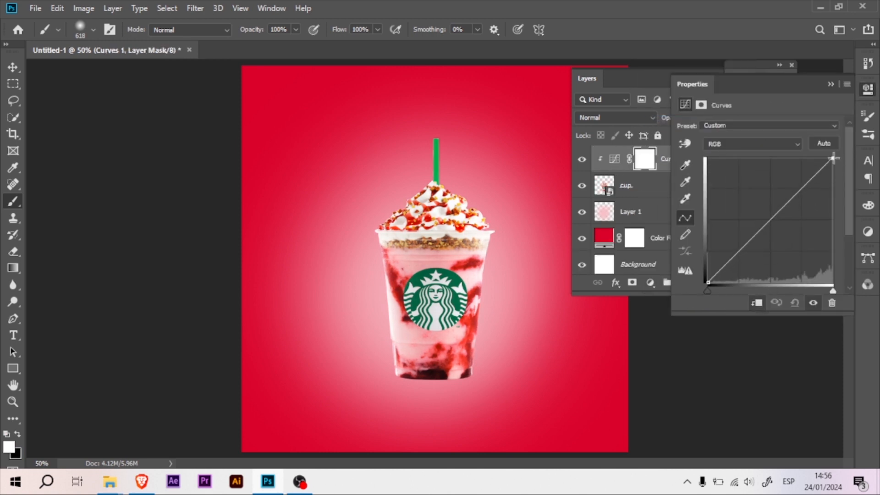
drag(833, 158, 816, 158)
click(868, 92)
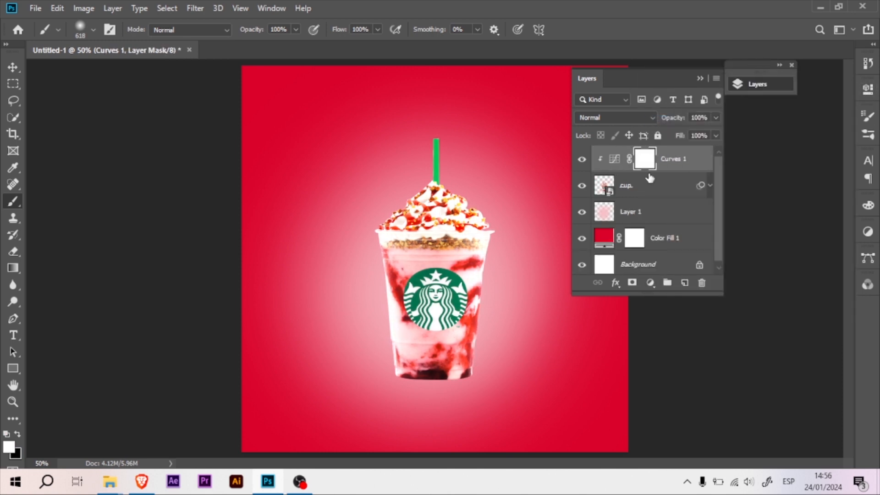
Invert the Curves 1 mask to black and reduce the soft brush to about 19 px for painting the cup's edges.
key(ctrl+i)
key(ctrl+plus)
key(ctrl+plus)
drag(293, 225, 236, 238)
drag(331, 240, 319, 247)
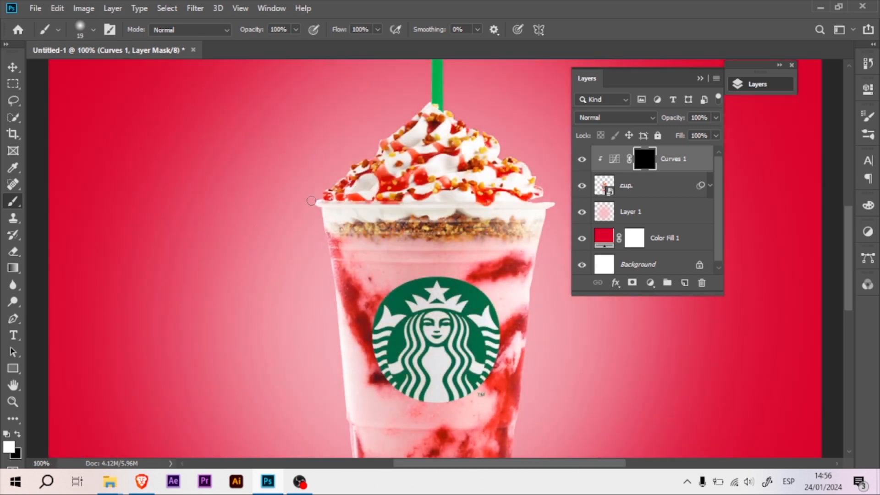
Paint white on the Curves 1 mask along the cup's side edges, whipped cream and straw to bring out highlights.
drag(372, 203, 367, 137)
drag(275, 208, 301, 204)
mouse_move(303, 163)
mouse_down()
mouse_move(301, 244)
mouse_move(322, 392)
mouse_up()
drag(505, 184, 451, 204)
drag(509, 176, 480, 422)
drag(454, 176, 461, 250)
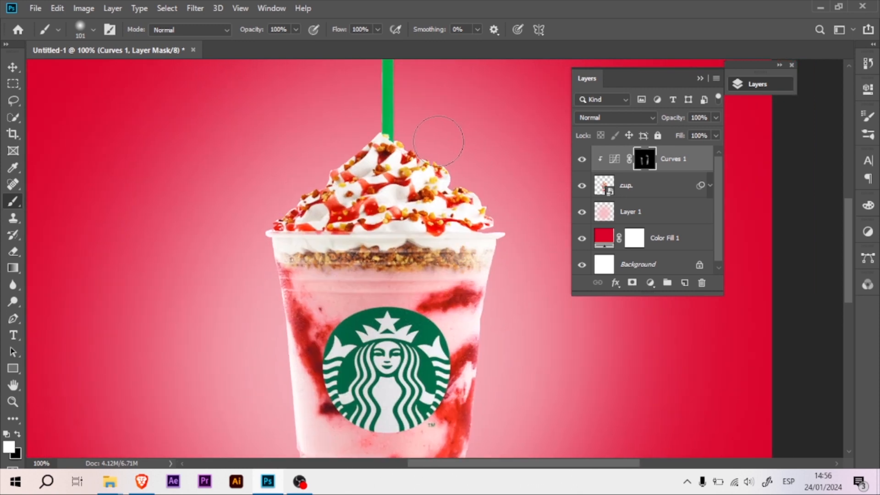
drag(338, 130, 326, 166)
drag(393, 106, 361, 113)
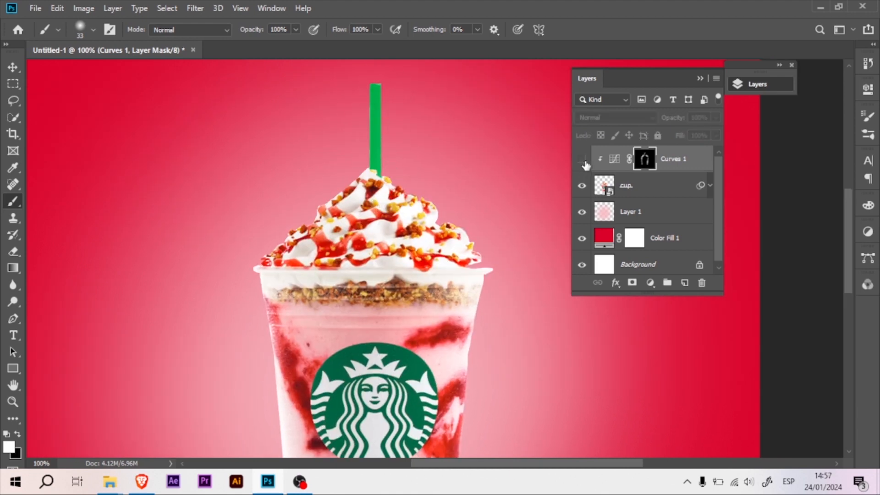
Add a clipped layer above Curves 1 and paint light pink rim light along the cup's sides with a 12 px brush.
scroll(362, 162, down, 5)
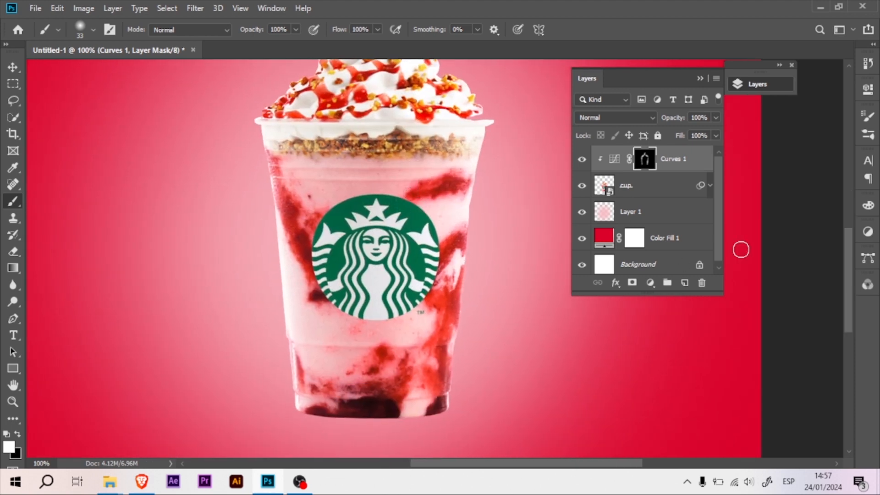
click(684, 282)
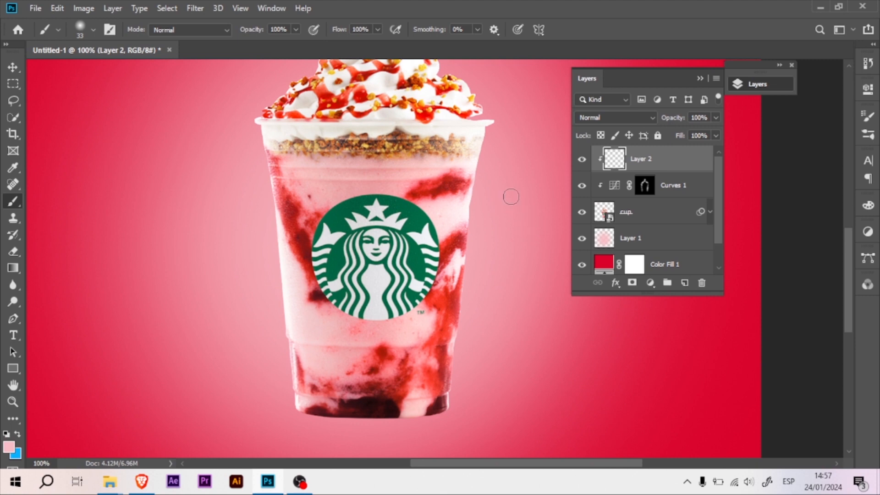
drag(503, 173, 496, 174)
click(483, 145)
shift+click(471, 208)
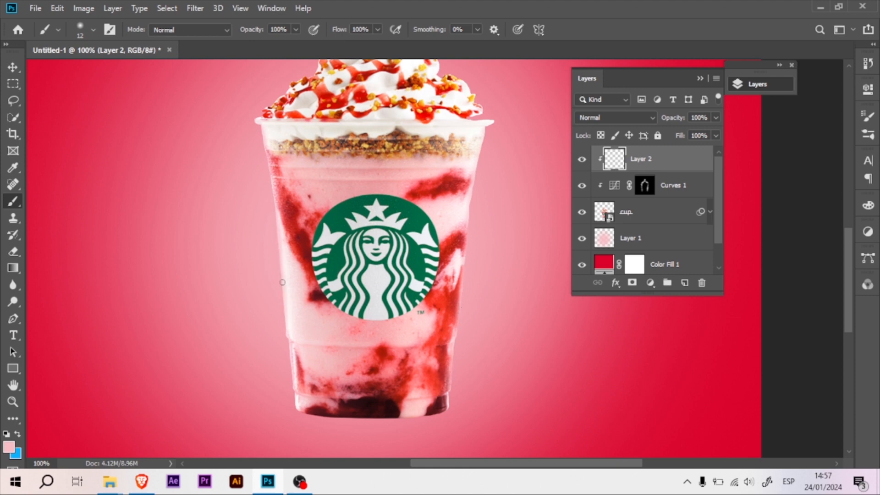
Paint light pink rim light around the whipped cream and along the straw's edges on Layer 2.
scroll(343, 197, up, 3)
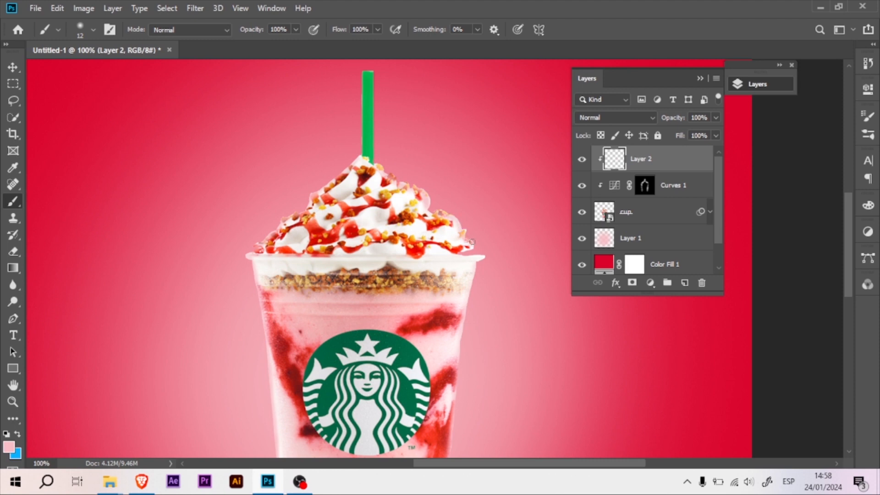
drag(377, 122, 383, 152)
drag(379, 111, 379, 99)
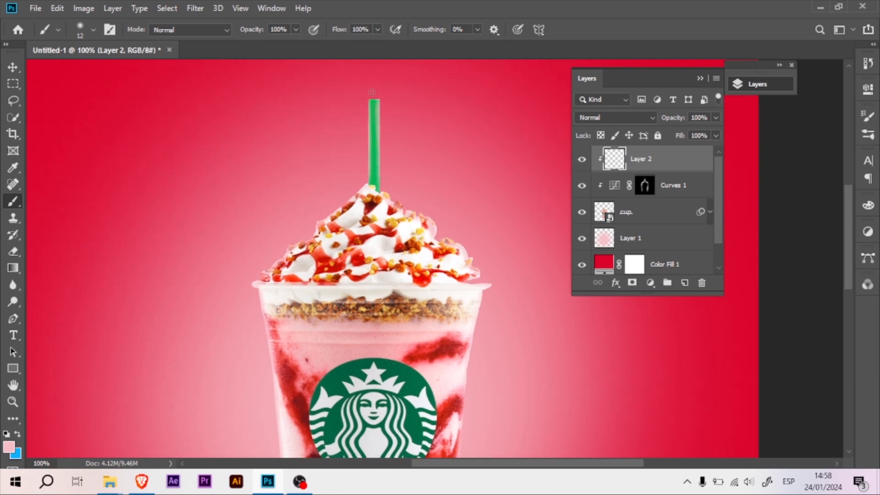
right_click(367, 91)
click(370, 93)
Set the blend mode of Layer 2 to Screen.
click(611, 119)
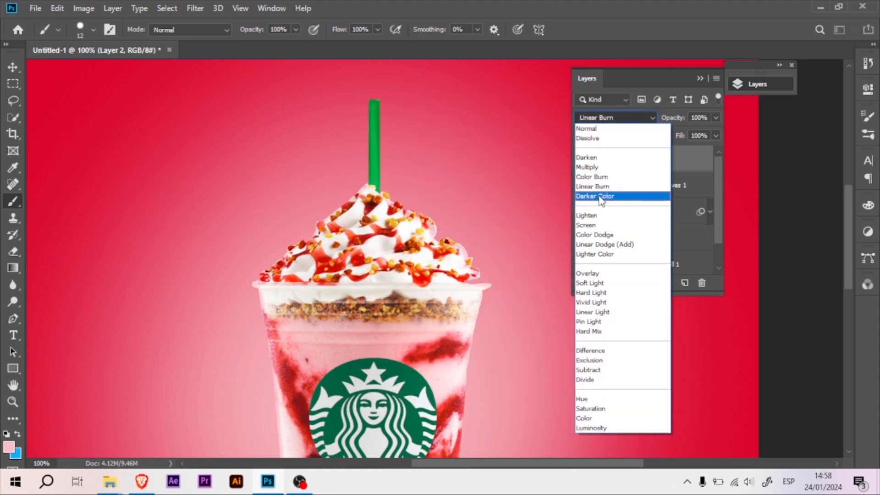
click(587, 225)
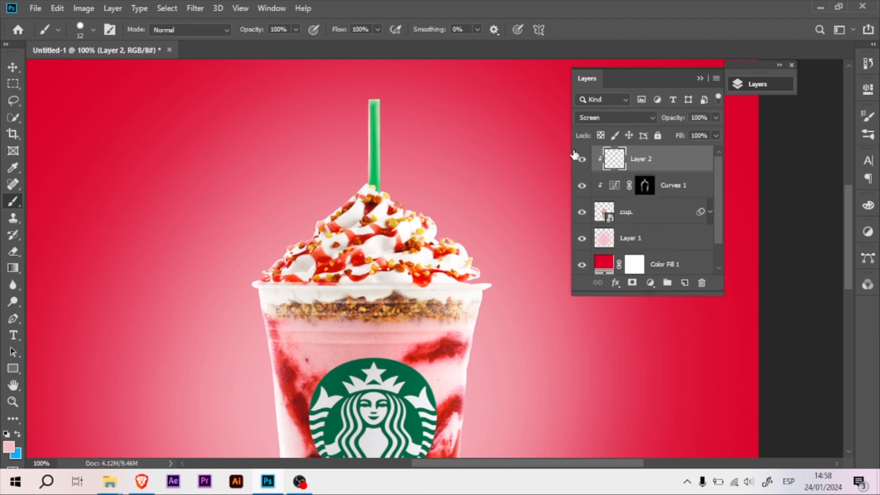
key(ctrl+minus)
drag(403, 190, 408, 107)
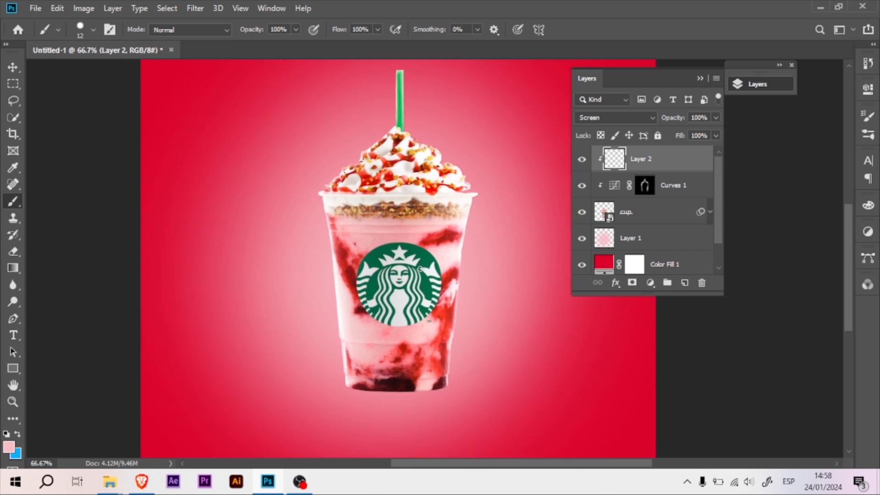
click(684, 282)
key(ctrl+z)
Add a clipped Curves adjustment above Layer 2 with a lowered white point and inward black point, and invert its mask to black.
click(650, 283)
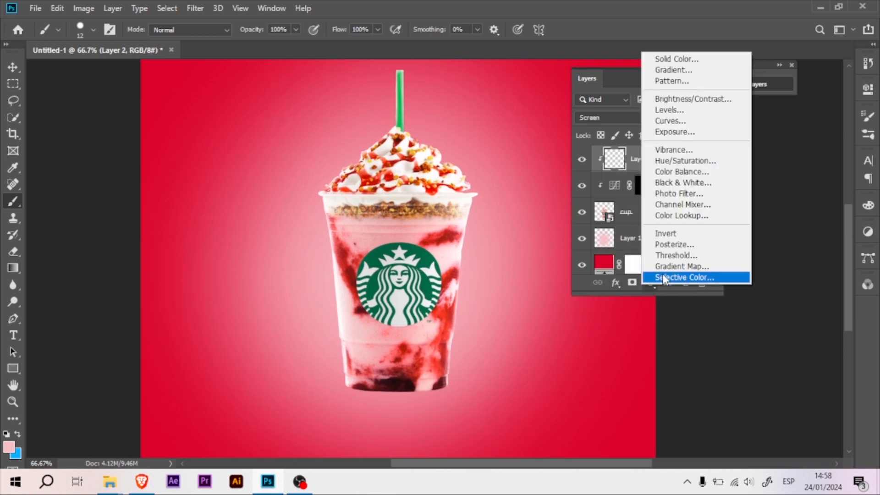
click(671, 120)
drag(833, 158, 830, 181)
drag(709, 283, 719, 283)
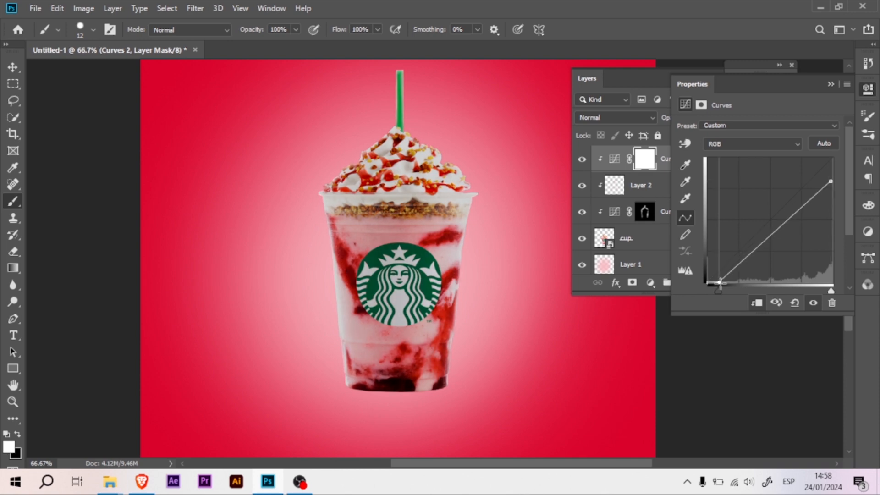
click(869, 91)
key(ctrl+i)
Paint white on the Curves 2 mask along the cup's base with a 54 px Soft Round Pressure Opacity brush to darken it.
drag(373, 344, 392, 347)
drag(197, 227, 205, 204)
key(ctrl+plus)
drag(436, 240, 441, 185)
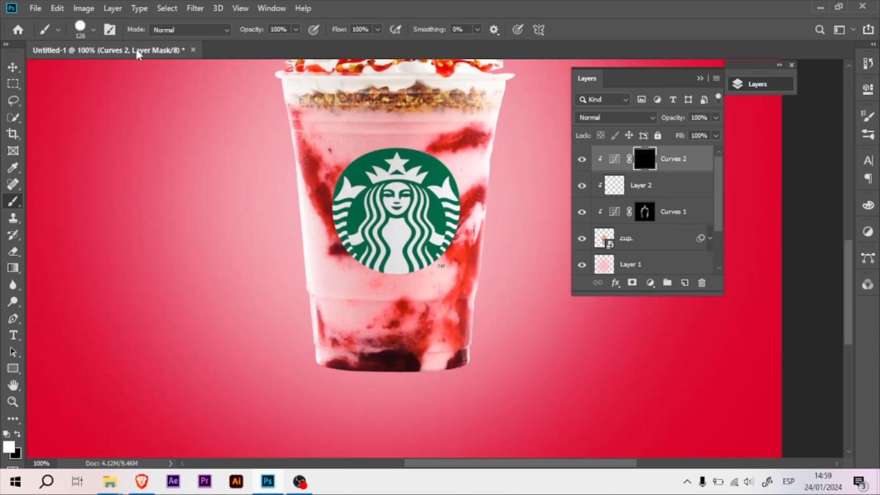
right_click(404, 266)
double_click(451, 338)
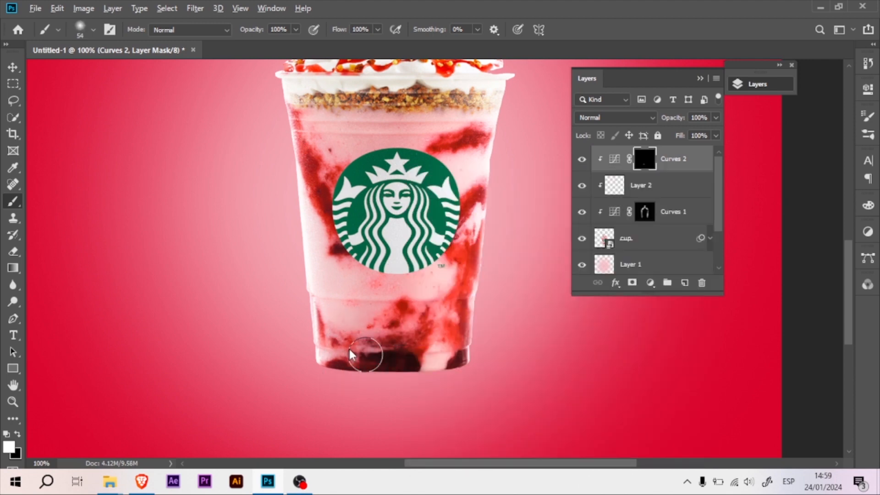
mouse_move(346, 378)
mouse_down()
mouse_move(438, 372)
mouse_move(459, 364)
mouse_move(316, 362)
mouse_move(447, 360)
mouse_up()
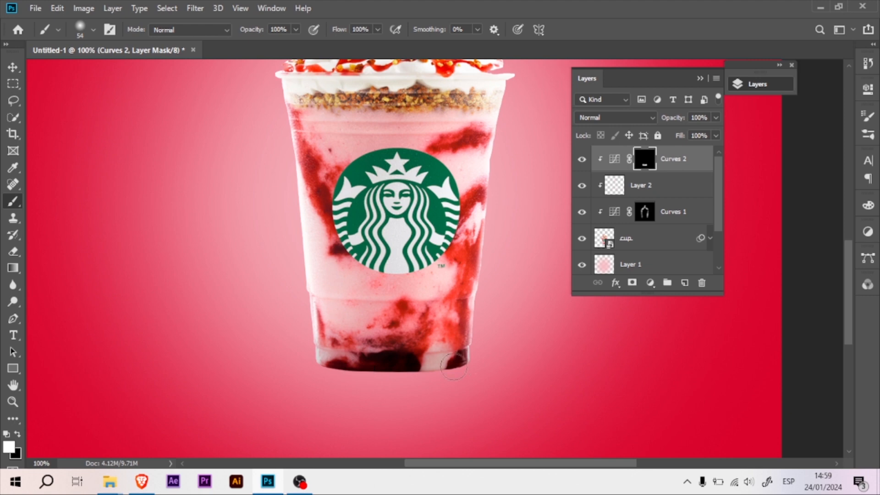
Paint thin shadow lines along the cup's horizontal ridges on the Curves 2 mask with a 6 px soft brush.
drag(381, 303, 358, 305)
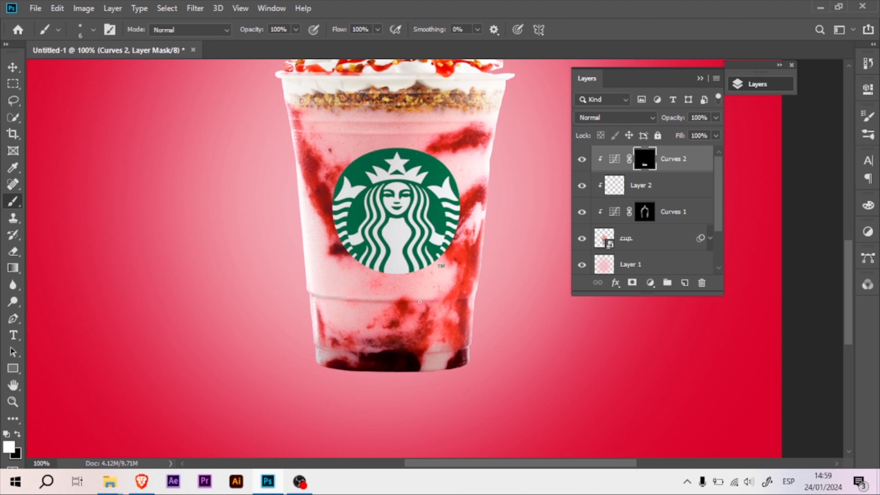
scroll(321, 182, up, 2)
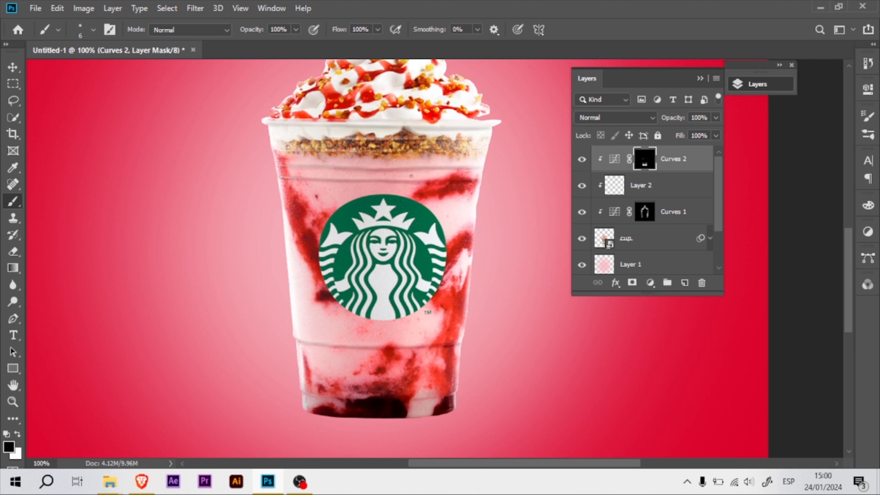
Add a layer directly above Layer 1, beneath the cup, and flatten the soft brush tip into a thin horizontal ellipse.
drag(512, 261, 465, 201)
click(660, 264)
click(685, 283)
right_click(255, 243)
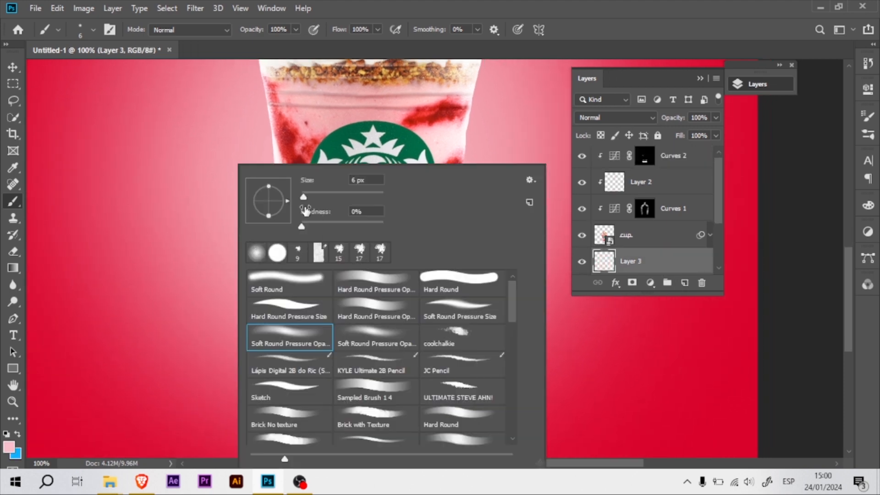
drag(268, 192, 268, 198)
click(557, 2)
drag(417, 344, 429, 343)
Set the foreground color to a very dark red, starting from a sample of the cup's dark base.
click(7, 447)
click(380, 336)
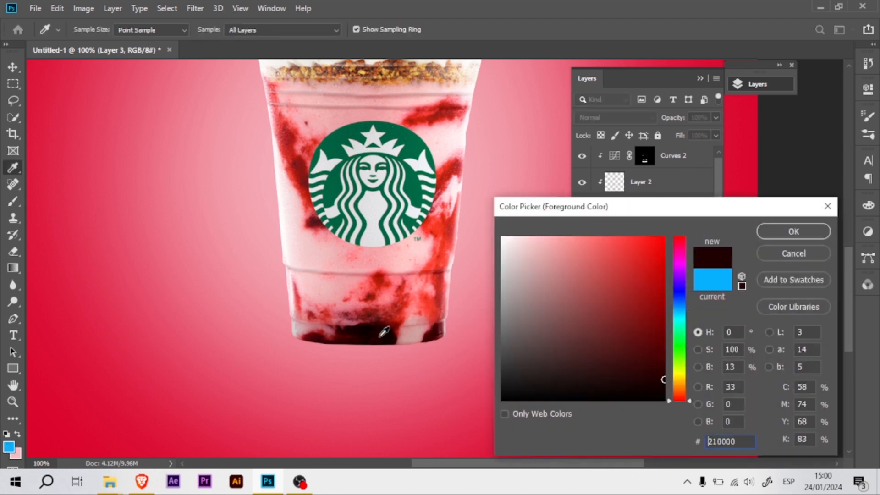
click(658, 370)
click(793, 232)
Paint a thin contact shadow along the cup's base on Layer 3 with the flattened 38 px brush.
key(ctrl+plus)
drag(369, 239, 441, 174)
mouse_move(512, 347)
mouse_down()
mouse_move(482, 358)
mouse_move(374, 370)
mouse_move(277, 359)
mouse_up()
mouse_move(438, 363)
mouse_down()
mouse_move(289, 355)
mouse_move(325, 367)
mouse_move(435, 356)
mouse_move(385, 369)
mouse_move(507, 346)
mouse_up()
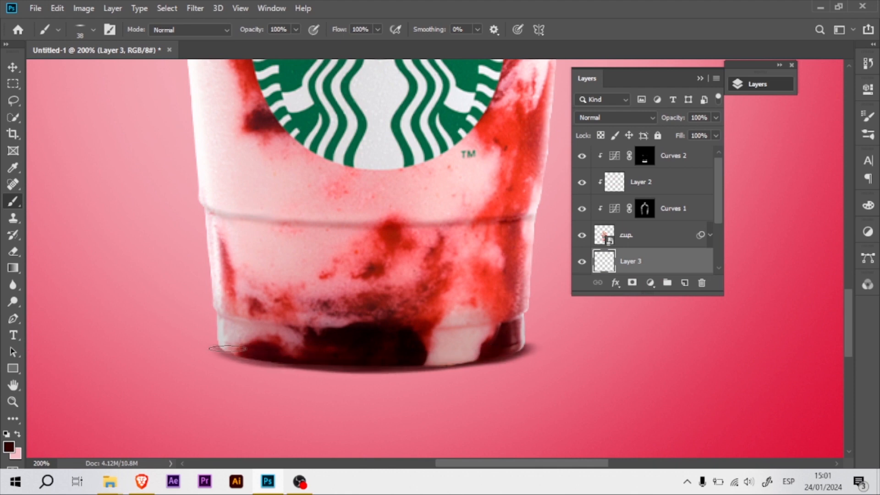
Enlarge the flattened brush to 438 px and stamp a wide soft shadow under the cup on Layer 3.
key(ctrl+minus)
drag(365, 227, 346, 271)
drag(372, 308, 412, 301)
mouse_move(380, 335)
mouse_down()
mouse_move(416, 337)
mouse_move(396, 353)
mouse_up()
click(381, 351)
click(378, 352)
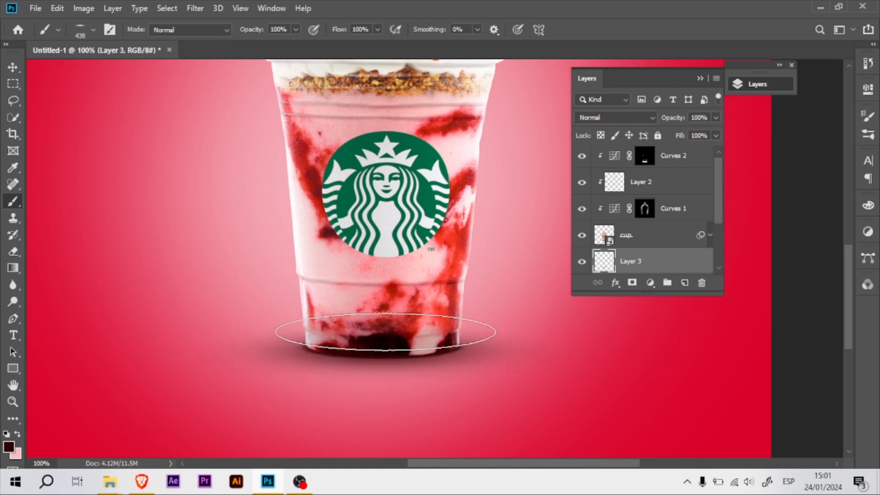
key(ctrl+minus)
drag(397, 202, 356, 83)
key(ctrl+minus)
key(ctrl+plus)
key(ctrl+plus)
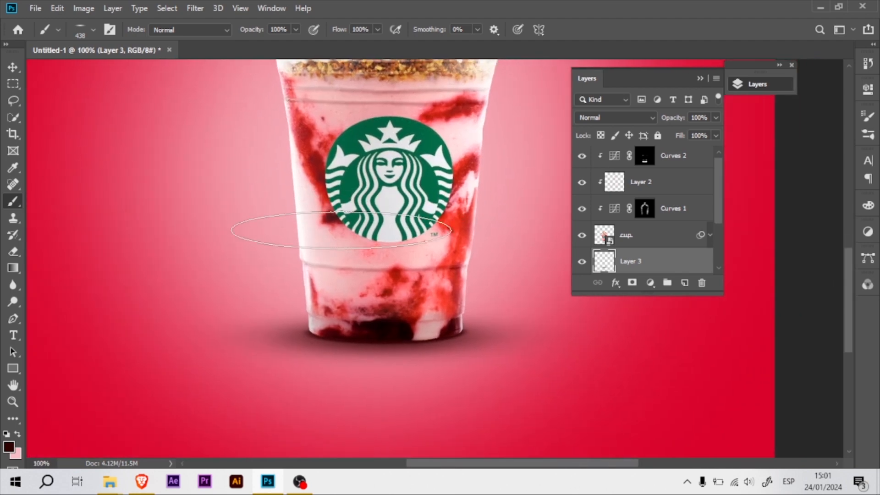
key(e)
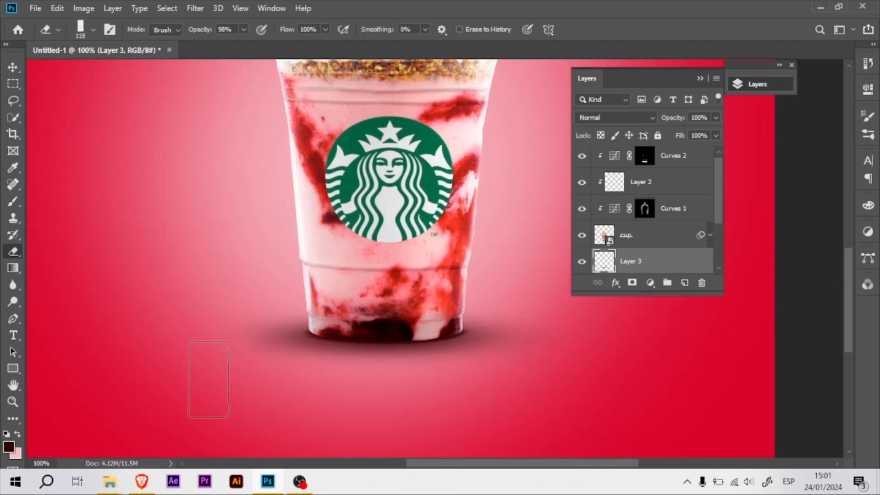
key(b)
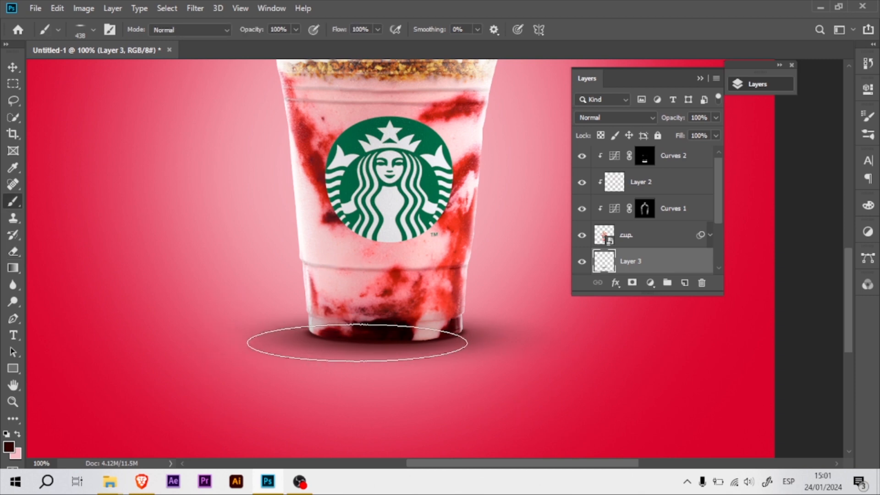
key(e)
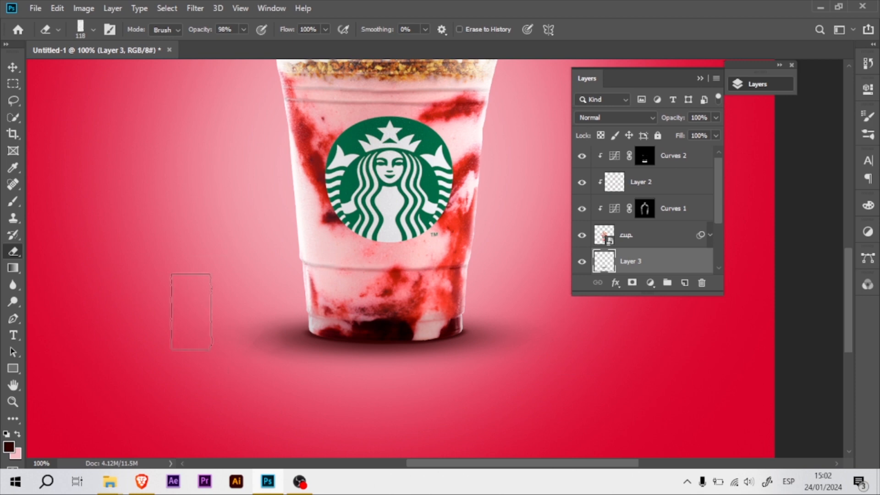
key(ctrl+minus)
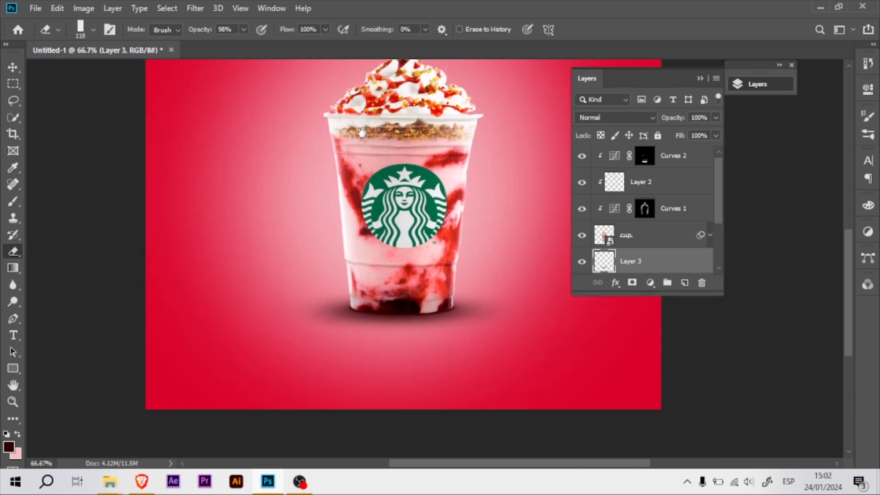
drag(362, 133, 341, 178)
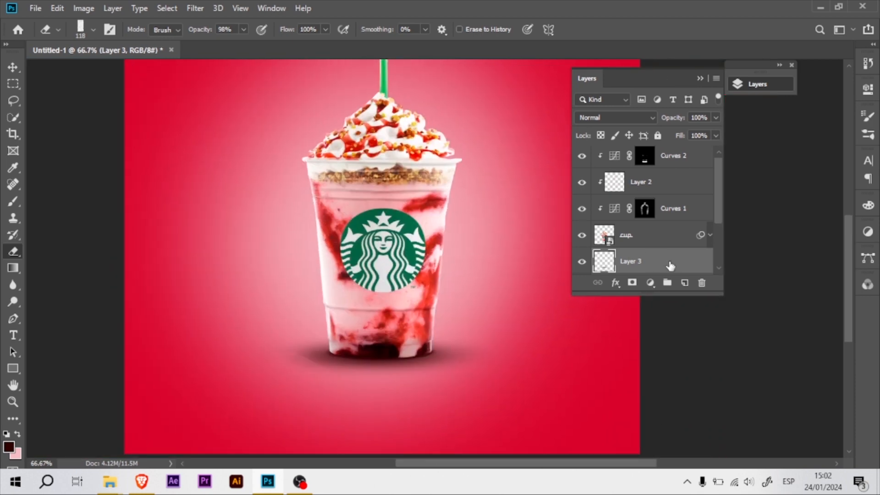
Clear the shadow on Layer 3 and restamp it under the cup with a flattened Soft Round brush at 438 px.
key(b)
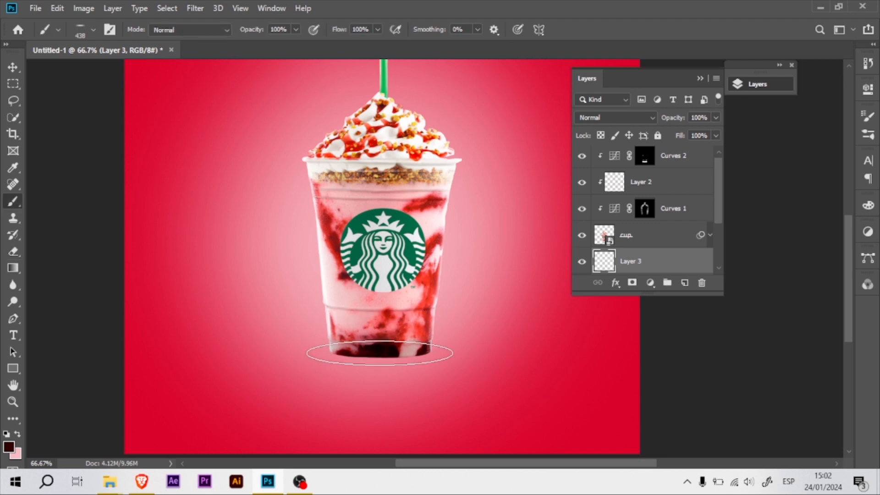
right_click(380, 353)
click(414, 294)
drag(415, 186, 417, 197)
key(Return)
click(383, 356)
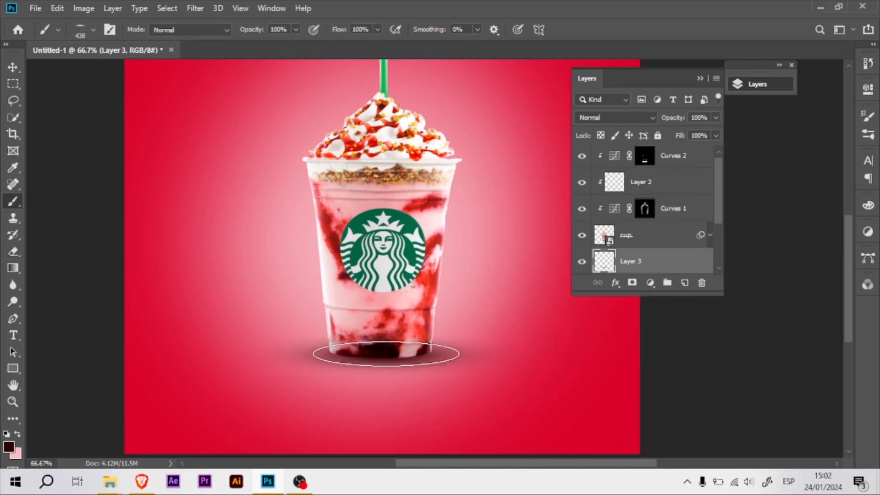
Paint a tighter, darker contact shadow along the cup's base on Layer 3 with the flattened brush at 79 px.
drag(310, 252, 362, 314)
key(ctrl+plus)
drag(354, 274, 333, 185)
mouse_move(428, 374)
mouse_down()
mouse_move(391, 372)
mouse_move(407, 395)
mouse_move(373, 397)
mouse_move(363, 247)
mouse_up()
key(ctrl+plus)
drag(395, 265, 280, 268)
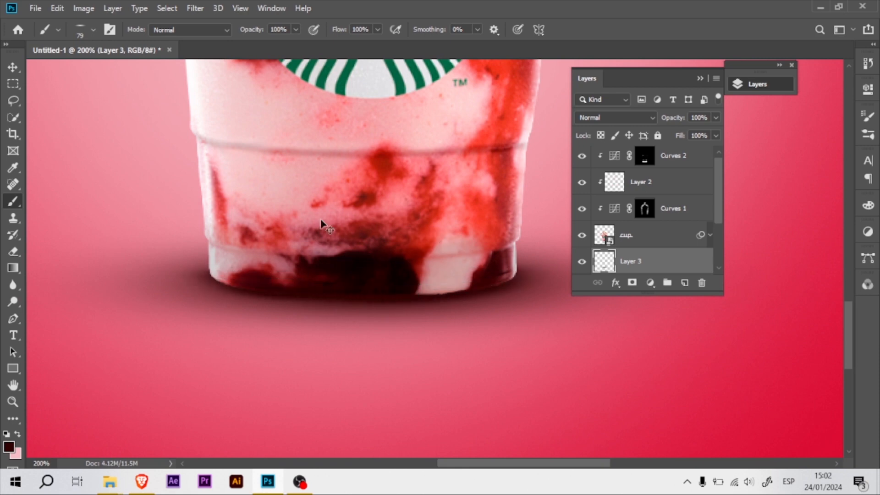
Duplicate the cup layer and select the lower, original cup layer.
key(ctrl+minus)
key(ctrl+minus)
key(ctrl+minus)
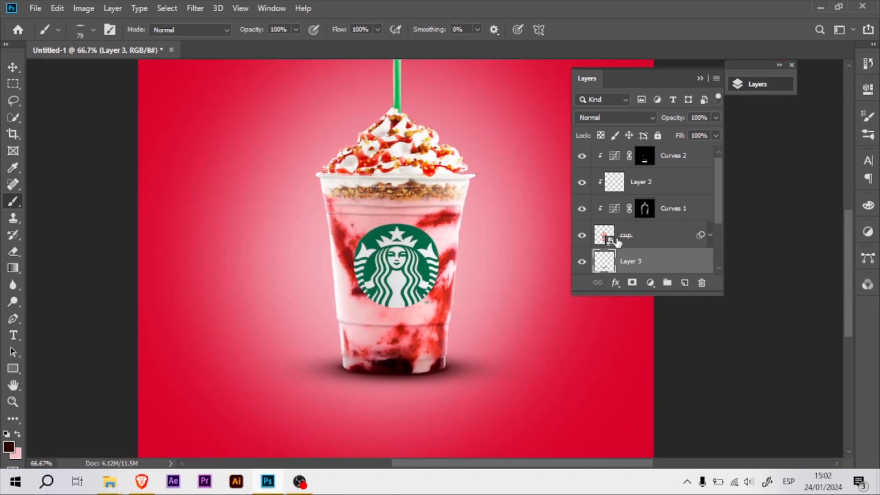
click(653, 243)
key(ctrl+j)
click(671, 266)
Flip the original cup layer vertically and move it down below the upright cup.
key(v)
key(ctrl+t)
key(Return)
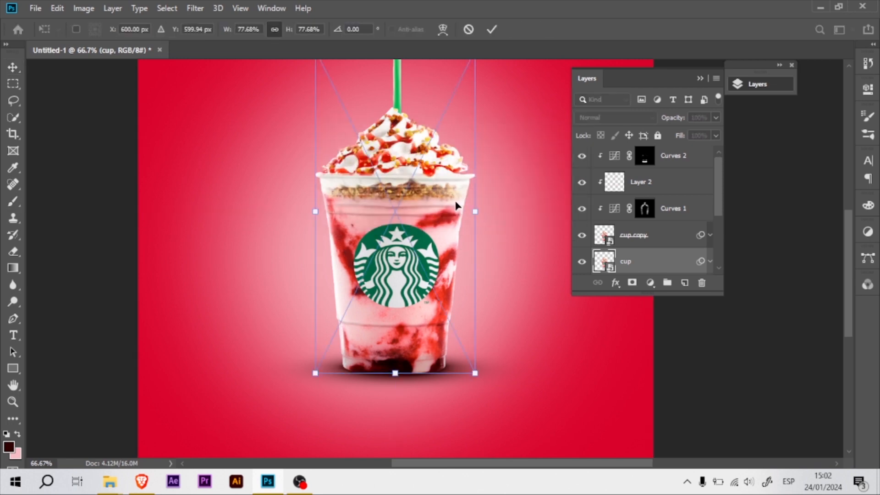
right_click(448, 221)
click(463, 405)
drag(433, 202, 427, 417)
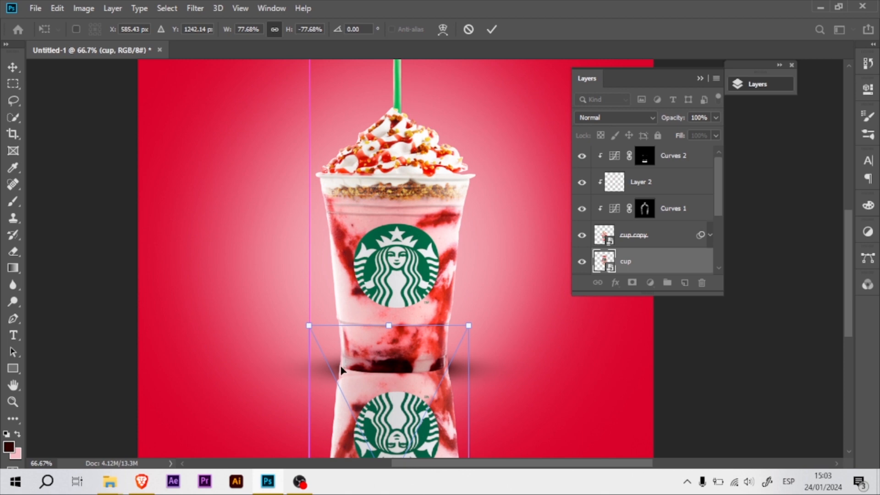
key(Return)
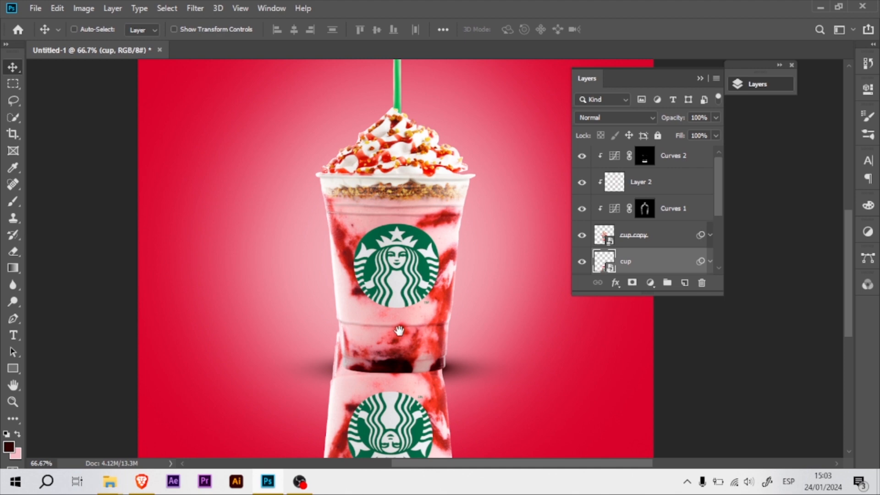
Align the flipped cup directly under the upright cup so that their bases meet.
drag(399, 330, 378, 254)
drag(379, 306, 388, 337)
drag(388, 337, 380, 354)
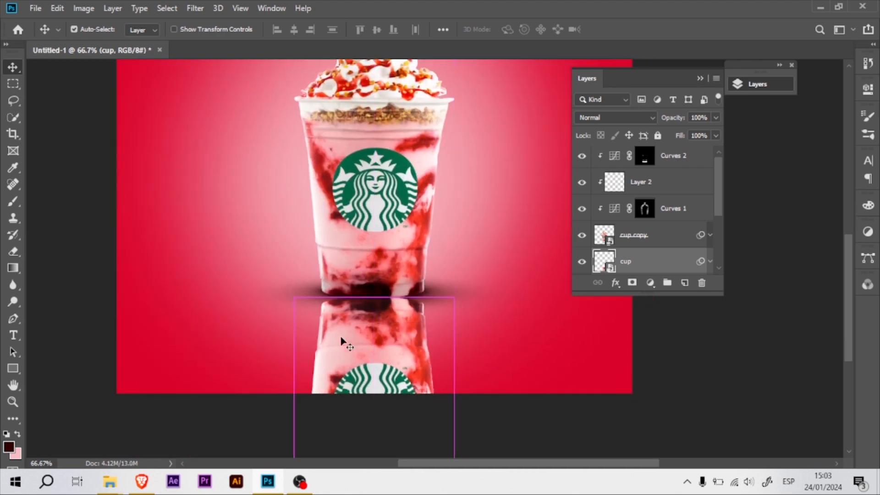
key(ctrl+plus)
drag(465, 419, 412, 217)
Warp the flipped cup's upper edge into a downward curve that follows the upright cup's rounded base.
key(ctrl+t)
key(Return)
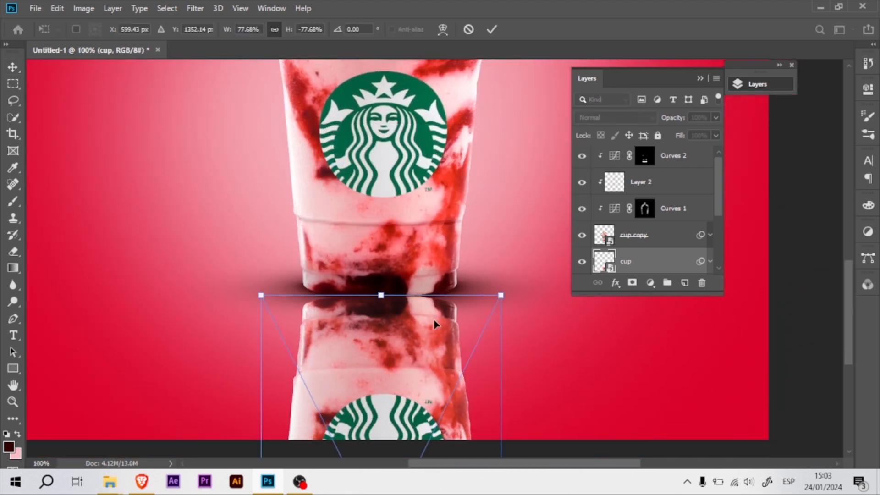
right_click(389, 329)
click(436, 247)
drag(271, 297, 260, 271)
drag(502, 295, 507, 258)
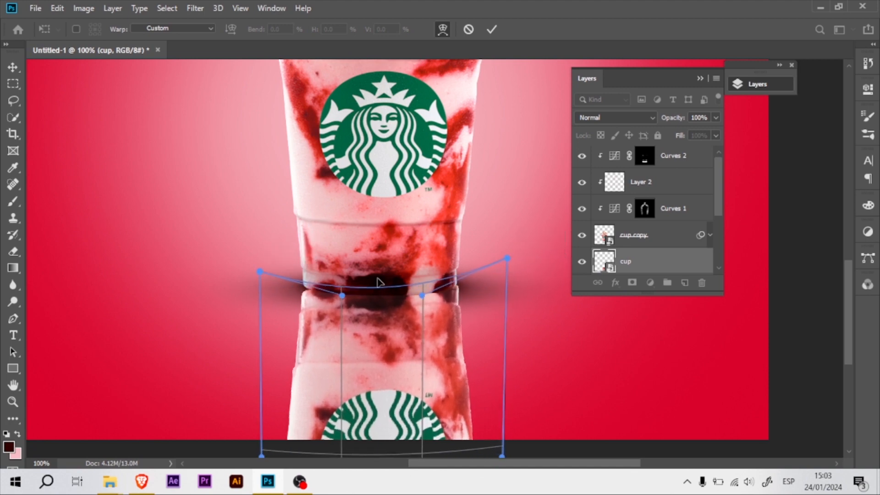
drag(260, 271, 258, 263)
drag(389, 317, 381, 324)
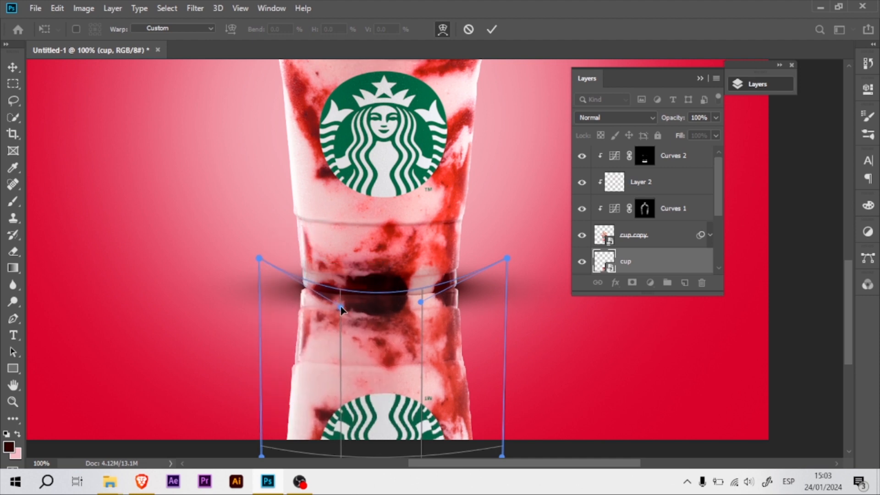
key(Return)
Add a mask to the flipped cup layer, invert it to black, and set a round soft brush to 240 px.
click(633, 283)
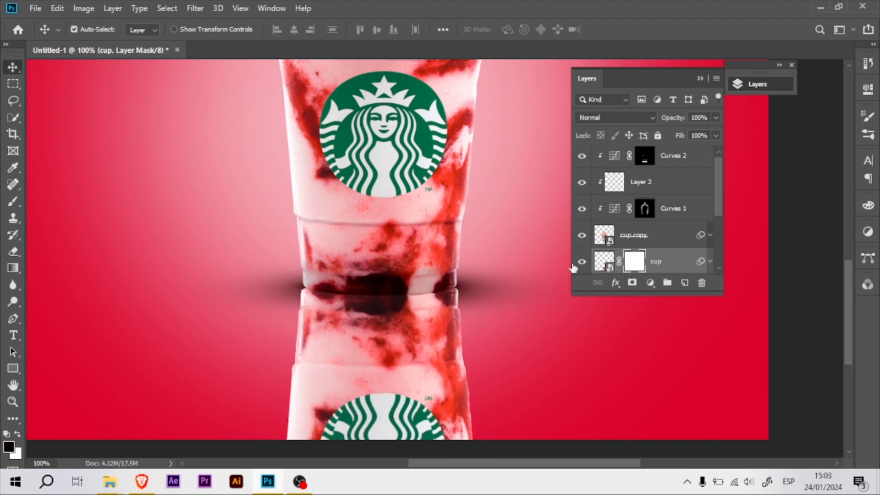
key(ctrl+i)
key(ctrl+minus)
key(b)
right_click(441, 205)
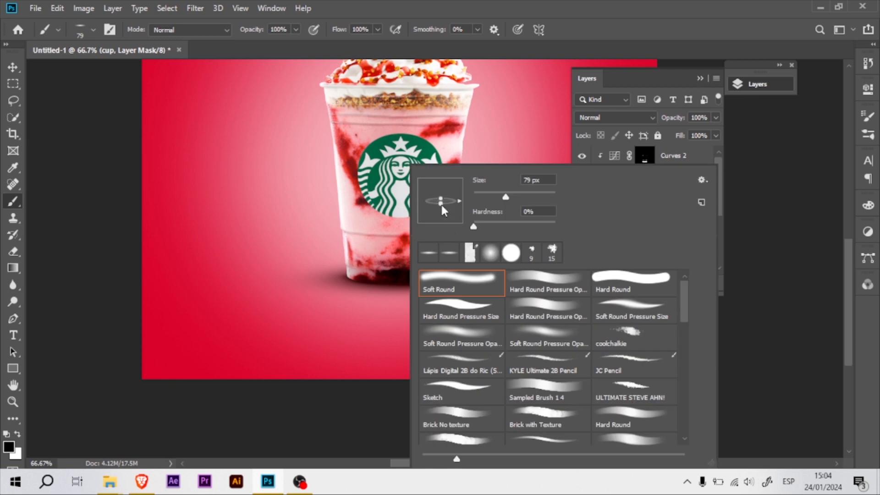
click(405, 255)
drag(405, 228, 440, 229)
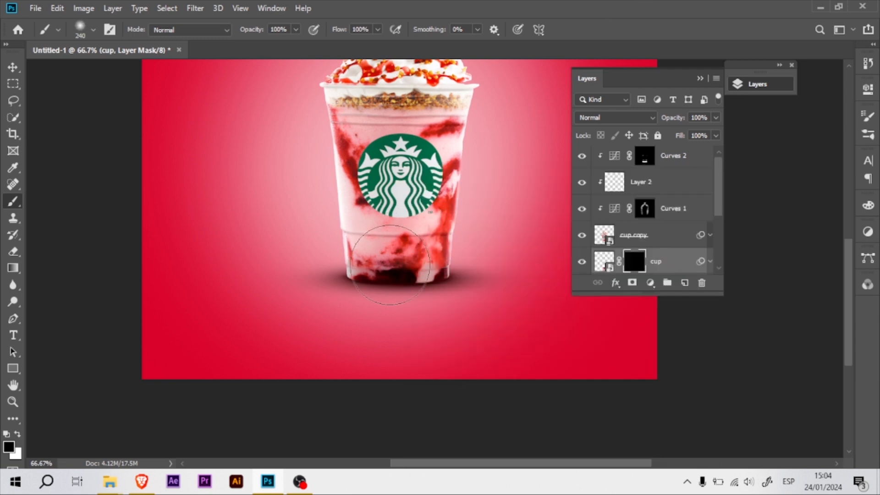
Paint on the flipped cup's mask with the 240 px soft brush to reveal a faded reflection below the cup.
key(x)
mouse_move(398, 265)
mouse_down()
mouse_move(454, 243)
mouse_move(399, 278)
mouse_move(434, 332)
mouse_move(376, 316)
mouse_up()
key(space)
drag(434, 201, 421, 235)
key(x)
drag(393, 327, 375, 351)
Check the shadow layer's visibility and group all layers from Layer 3 up to Curves 2.
key(v)
click(635, 260)
drag(716, 213, 715, 195)
click(581, 261)
click(581, 261)
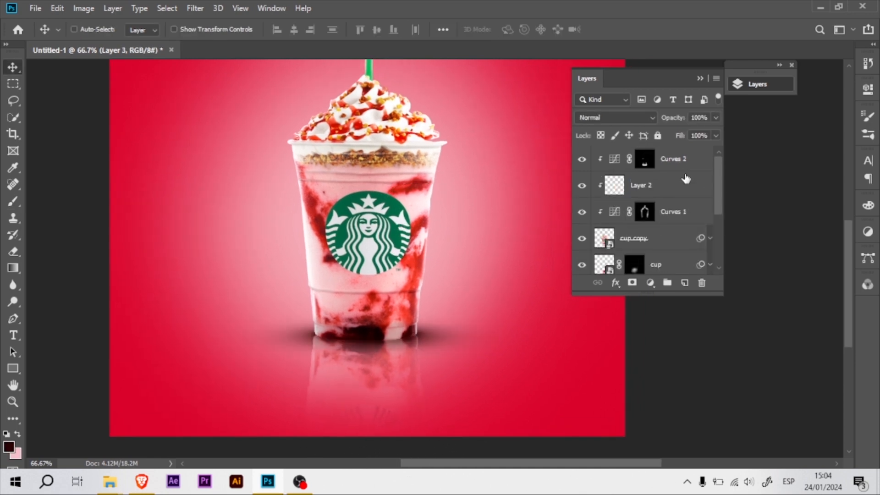
shift+click(686, 179)
key(ctrl+g)
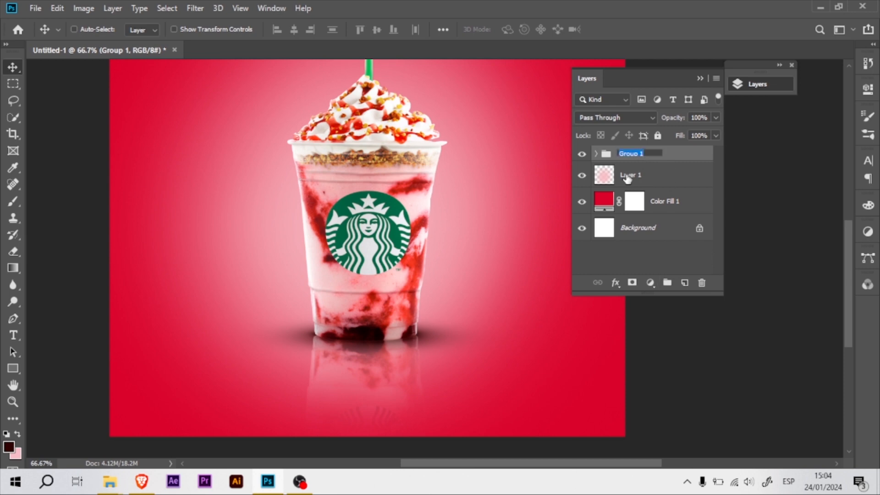
click(637, 236)
Place the strawberry2 image from the youtube folder into the poster at the right side of the cup's base.
click(110, 482)
click(85, 441)
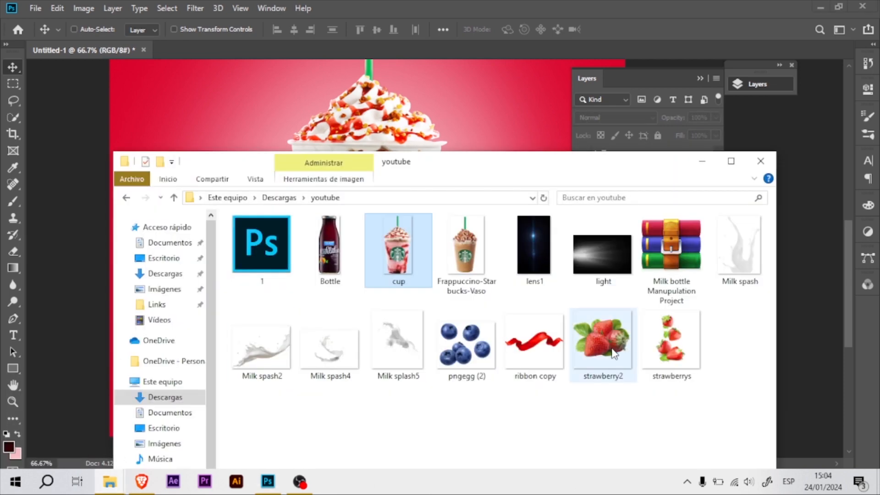
drag(613, 351, 518, 133)
drag(398, 272, 470, 317)
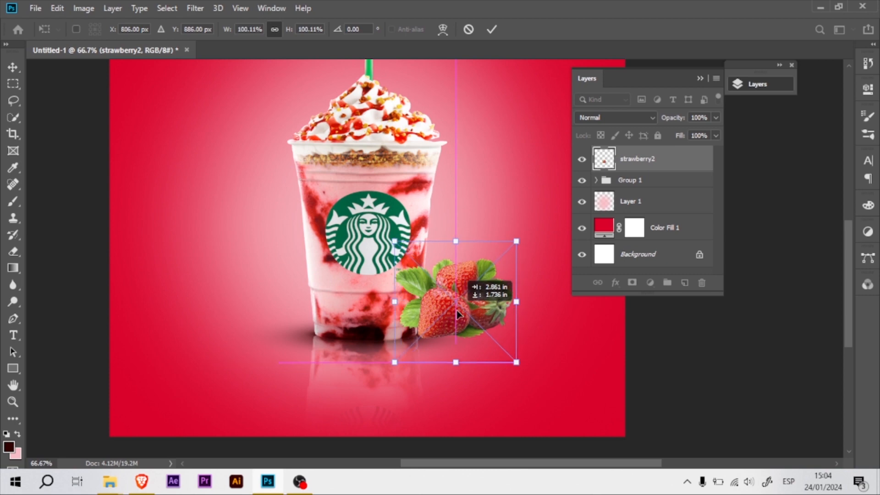
key(Return)
Try the strawberry2 layer below Group 1 and shift the strawberries slightly beside the cup.
key(ctrl+plus)
drag(681, 161, 676, 189)
mouse_move(459, 342)
mouse_down()
mouse_move(469, 341)
mouse_move(462, 338)
mouse_up()
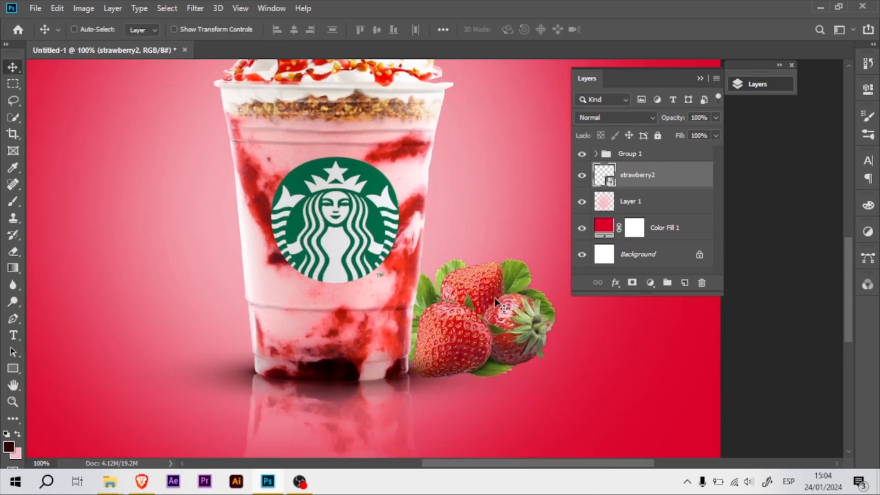
Move the strawberry2 layer above Group 1 and lower the strawberries beside the cup's base.
drag(638, 178, 637, 156)
drag(472, 344, 472, 358)
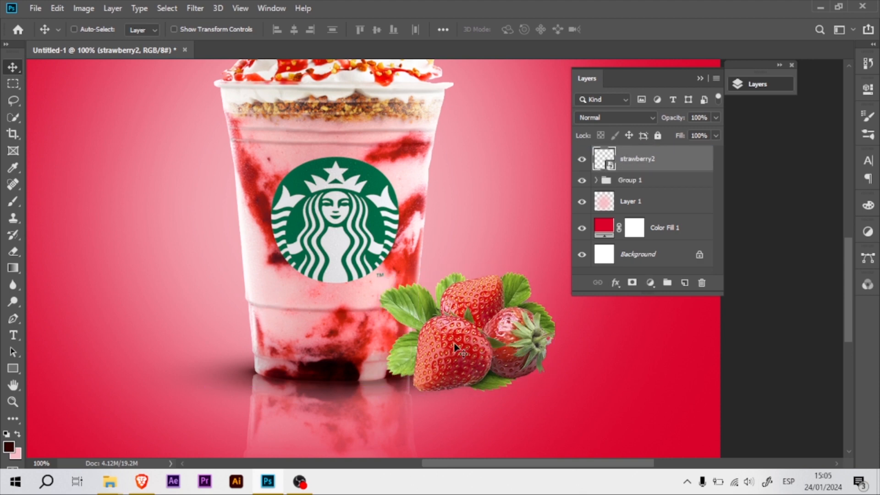
Load the cup's outline as a selection from inside Group 1 and use it to mask the strawberry2 layer.
click(596, 181)
mouse_move(718, 189)
mouse_down()
mouse_move(718, 218)
mouse_move(722, 174)
mouse_up()
ctrl+click(613, 210)
click(596, 181)
click(632, 283)
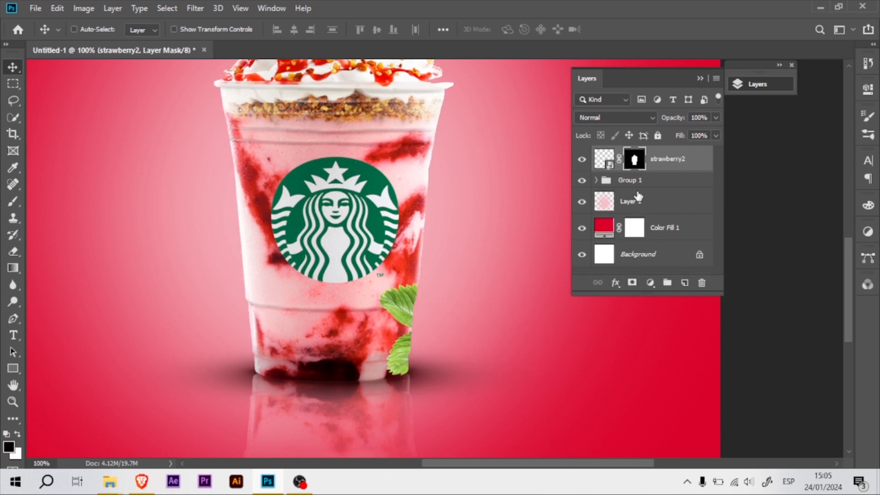
Paint on the strawberry2 mask with a Soft Round brush to reveal the strawberries outside the cup.
key(b)
right_click(489, 303)
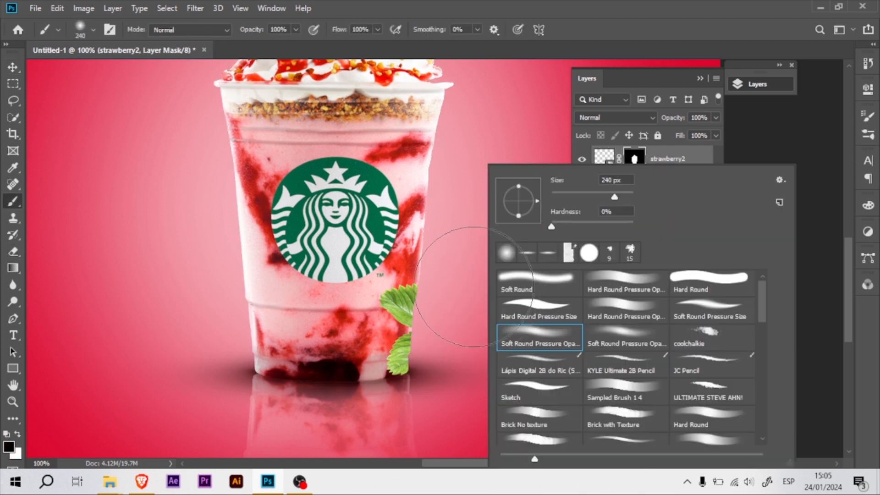
double_click(533, 286)
mouse_move(448, 330)
mouse_down()
mouse_move(424, 331)
mouse_move(464, 323)
mouse_move(495, 350)
mouse_move(480, 296)
mouse_move(519, 356)
mouse_move(522, 310)
mouse_move(527, 337)
mouse_move(469, 335)
mouse_move(441, 297)
mouse_move(444, 377)
mouse_move(479, 375)
mouse_move(439, 294)
mouse_move(440, 303)
mouse_move(403, 311)
mouse_move(391, 284)
mouse_move(392, 323)
mouse_move(404, 292)
mouse_move(386, 370)
mouse_up()
key(x)
key(x)
Refine the strawberry2 mask along the cup's edge with a 9 px brush so no leaves overlap the cup.
key(ctrl+plus)
drag(445, 238, 438, 160)
drag(361, 225, 350, 224)
drag(358, 392, 361, 411)
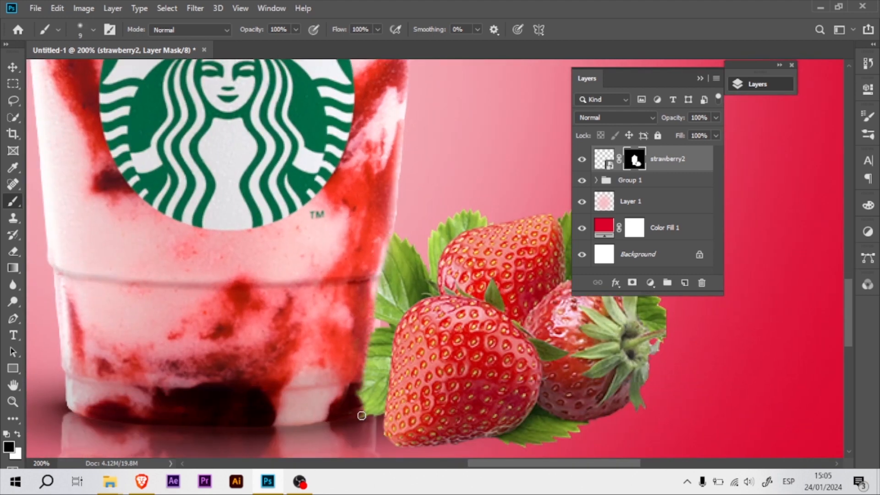
mouse_move(373, 323)
mouse_down()
mouse_move(367, 394)
mouse_move(358, 380)
mouse_move(361, 408)
mouse_up()
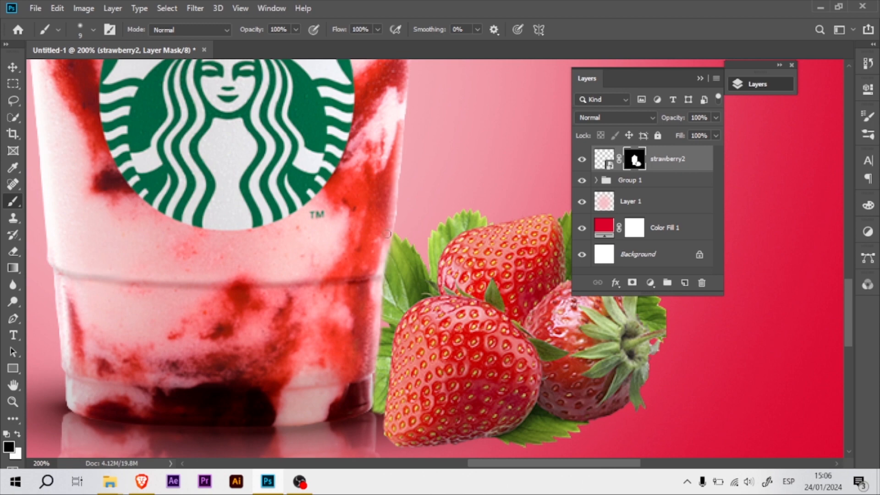
key(ctrl+plus)
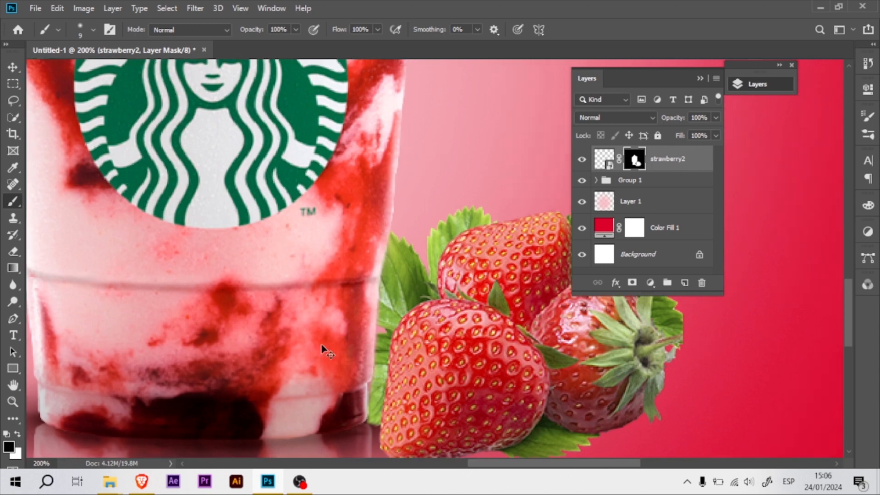
drag(353, 279, 365, 222)
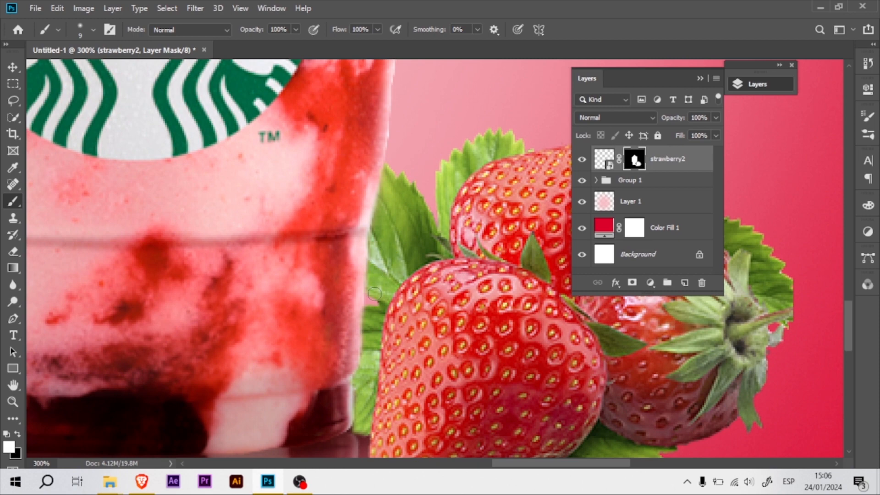
key(ctrl+minus)
key(ctrl+minus)
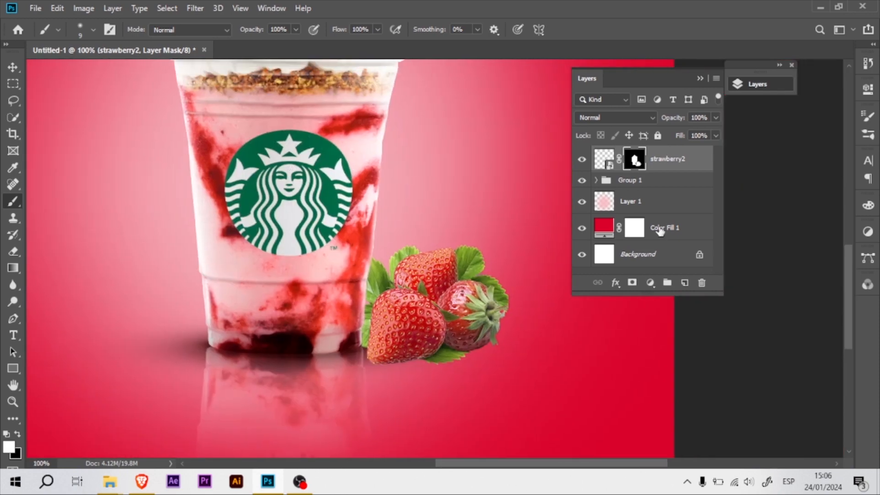
Add a brightening Curves adjustment clipped to the strawberry2 layer and invert its mask to black.
click(604, 159)
click(650, 282)
click(671, 121)
drag(832, 158, 802, 163)
click(756, 302)
click(866, 90)
key(ctrl+i)
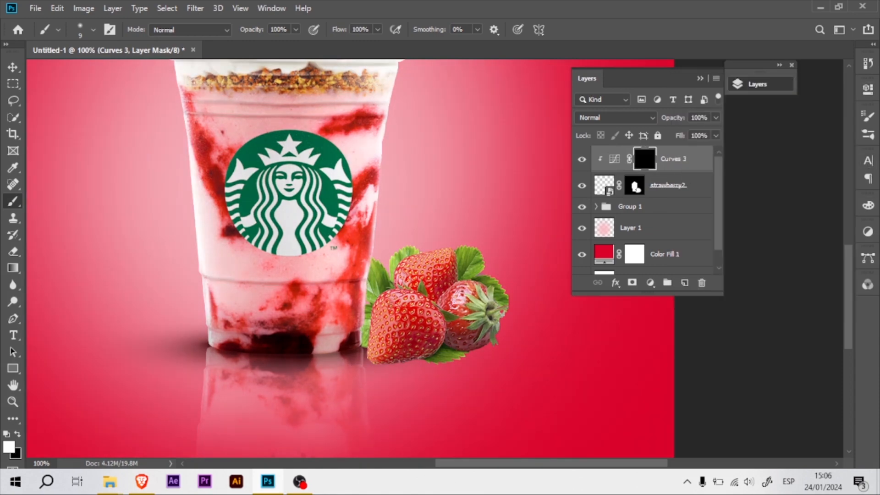
Paint white on the Curves 3 mask to bring out highlights on the tops of the strawberries and leaves.
key(ctrl+plus)
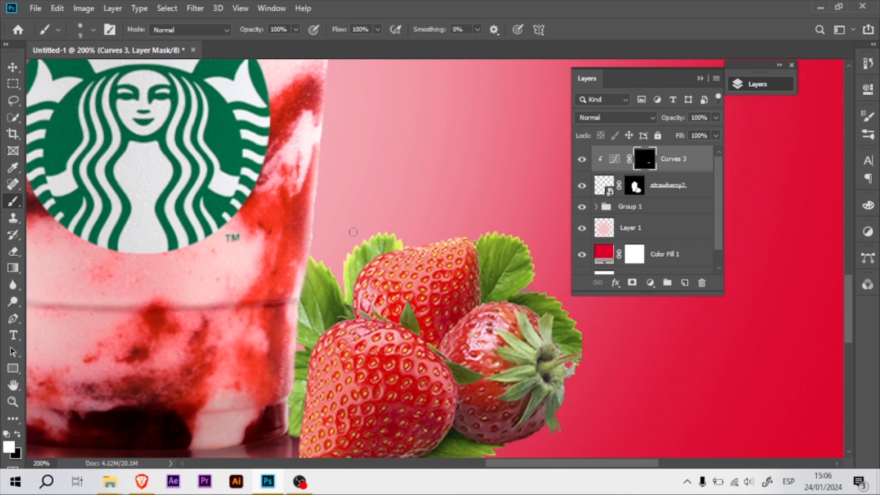
drag(367, 312, 348, 277)
drag(503, 182, 533, 181)
mouse_move(540, 241)
mouse_down()
mouse_move(502, 228)
mouse_move(555, 296)
mouse_up()
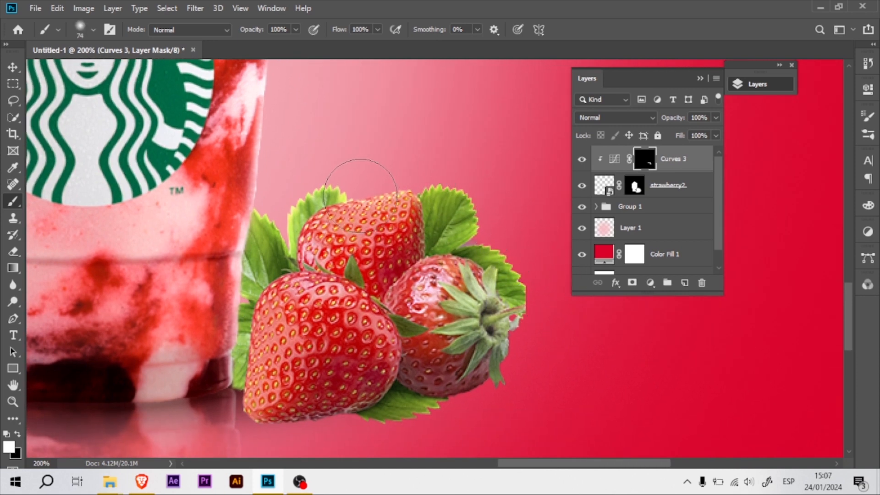
drag(359, 200, 364, 209)
drag(447, 297, 411, 294)
drag(380, 290, 404, 263)
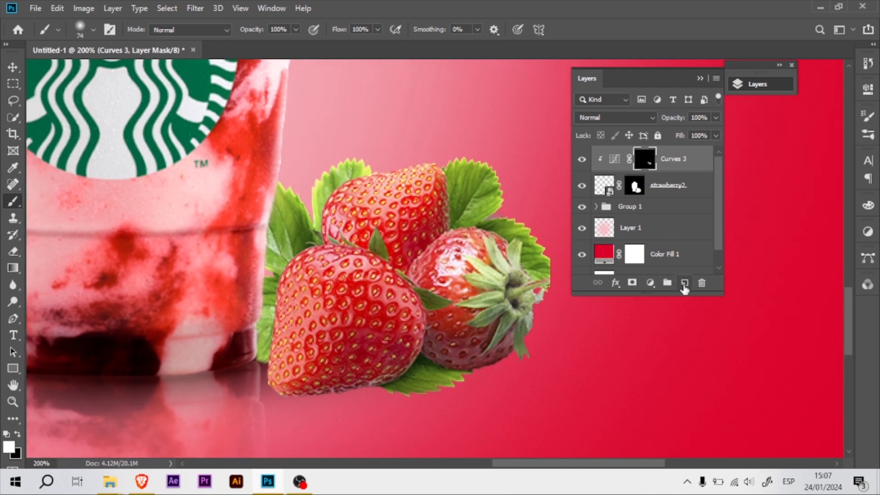
Add an empty layer directly below strawberry2 and reselect the Curves 3 mask.
click(683, 286)
drag(680, 164, 669, 217)
click(644, 161)
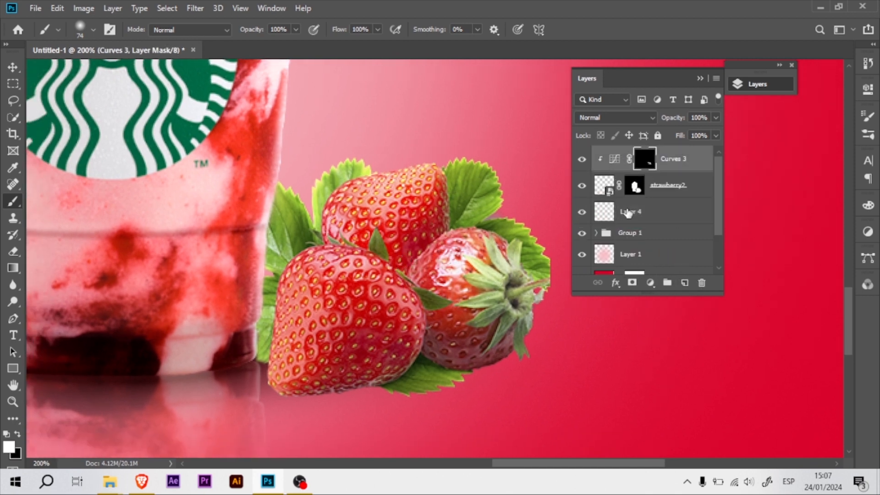
Add a darkening Curves adjustment clipped to the strawberries by lowering the curve's white end, and invert its mask.
click(650, 283)
click(688, 120)
drag(832, 159, 829, 186)
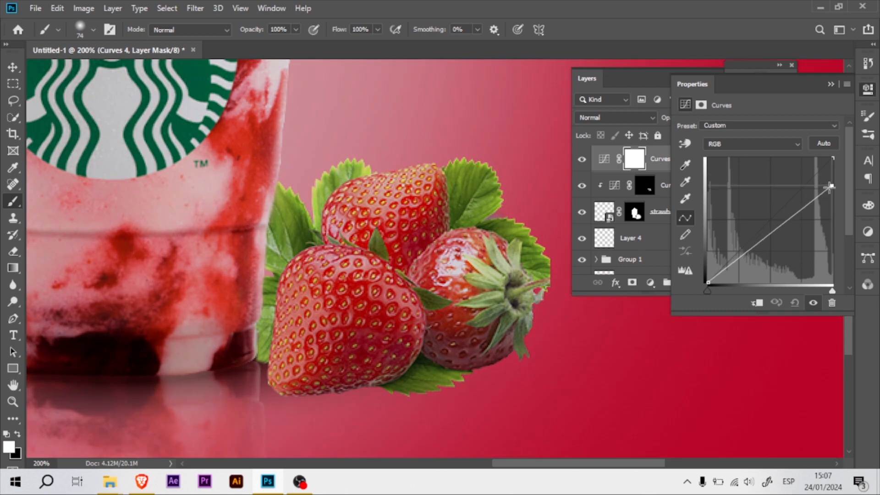
click(757, 303)
key(ctrl+i)
Paint white on the Curves 4 mask to shade the lower parts of the strawberries.
alt+drag(347, 348, 321, 356)
mouse_move(342, 407)
mouse_down()
mouse_move(296, 409)
mouse_move(357, 405)
mouse_up()
mouse_move(408, 397)
mouse_down()
mouse_move(422, 375)
mouse_move(525, 343)
mouse_move(414, 338)
mouse_move(332, 380)
mouse_move(401, 331)
mouse_move(424, 324)
mouse_move(450, 336)
mouse_up()
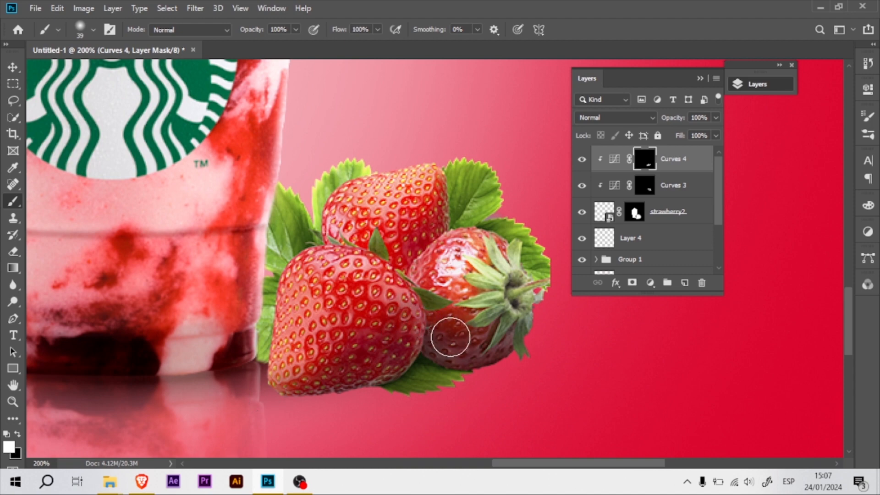
key(ctrl+minus)
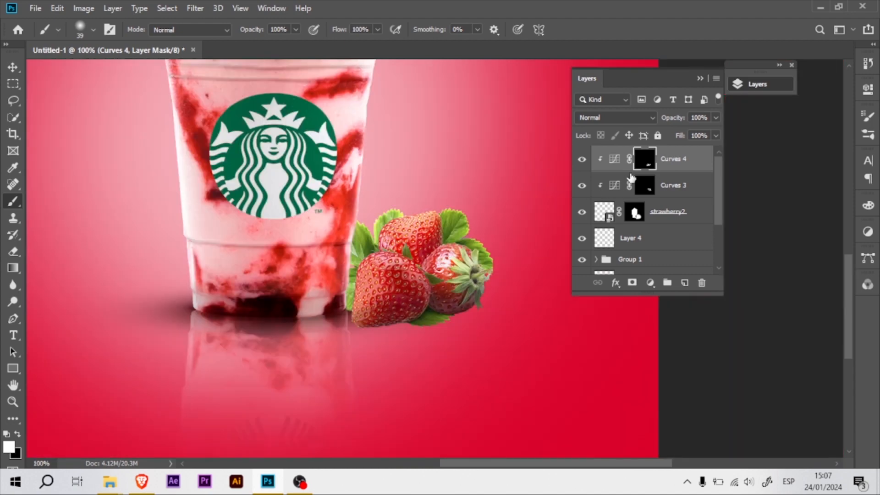
Brighten more of the strawberries by painting on the Curves 3 mask with a larger soft brush.
click(642, 184)
alt+drag(422, 253, 439, 253)
mouse_move(381, 278)
mouse_down()
mouse_move(389, 295)
mouse_move(440, 266)
mouse_up()
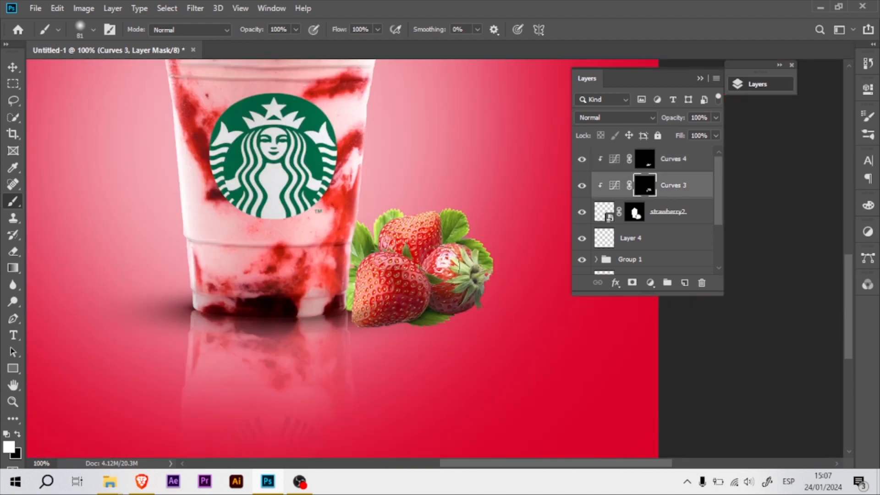
click(374, 248)
Paint a thin dark contact shadow on Layer 4 beneath the front strawberry with a 12 px soft brush.
click(632, 235)
key(ctrl+plus)
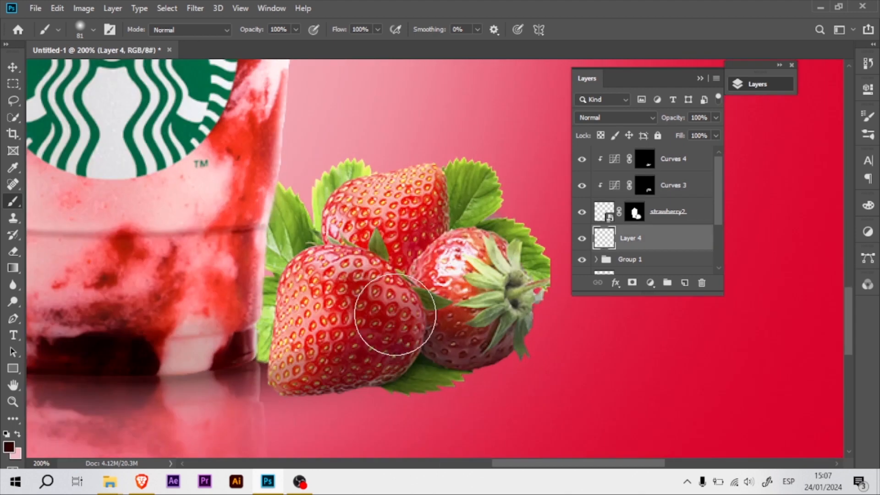
alt+drag(320, 266, 294, 267)
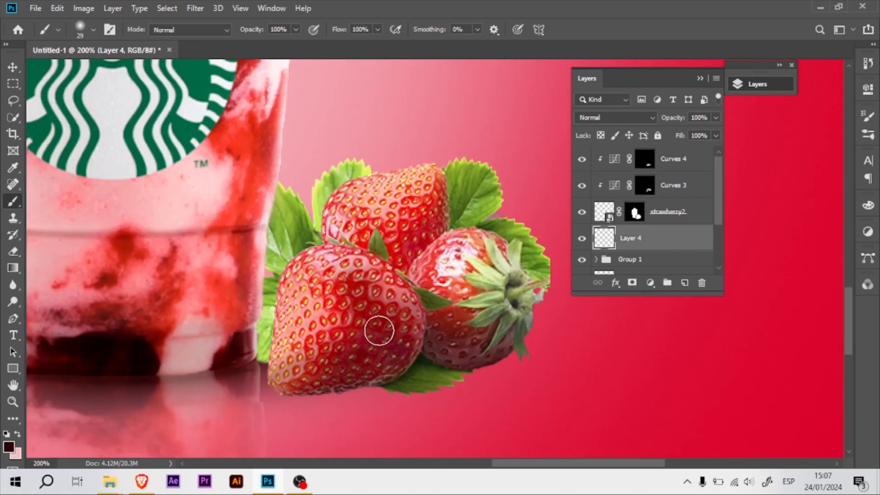
right_click(377, 334)
click(437, 255)
click(394, 254)
key(Return)
alt+drag(395, 376, 333, 390)
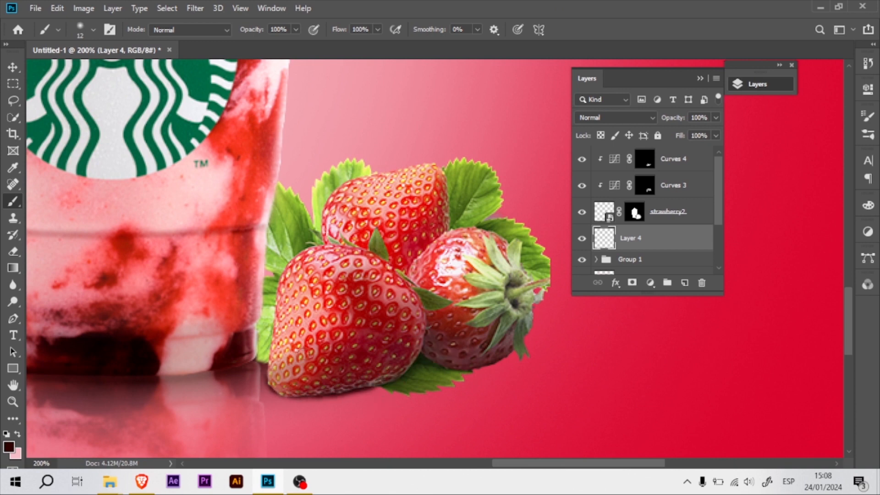
Paint a wider, softer shadow on Layer 4 beneath the strawberries at 23% brush opacity.
alt+drag(364, 354, 380, 353)
mouse_move(272, 359)
mouse_down()
mouse_move(289, 385)
mouse_move(389, 370)
mouse_move(526, 368)
mouse_up()
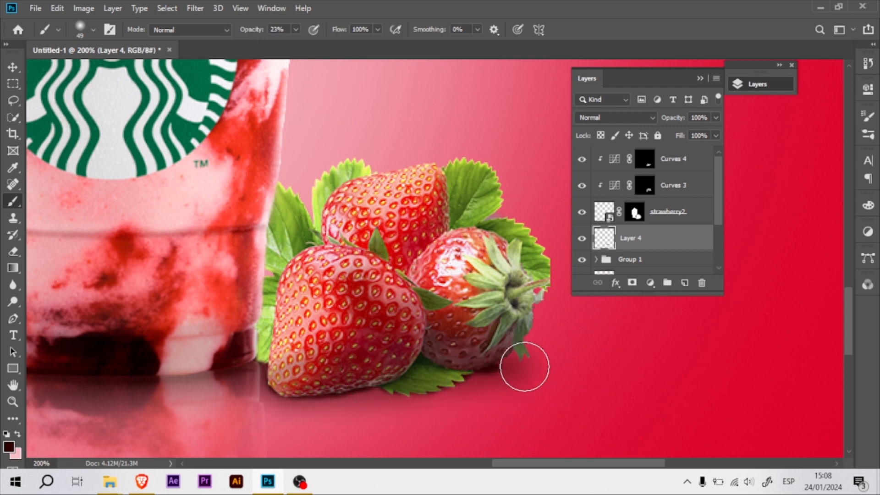
key(ctrl+minus)
click(583, 238)
click(584, 238)
Duplicate the strawberry2 layer and select the original below the copy.
click(604, 215)
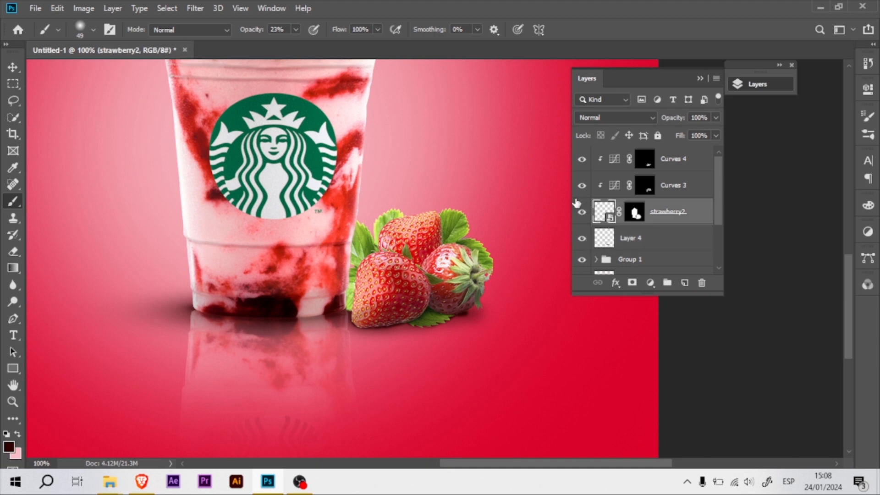
key(ctrl+j)
click(628, 240)
right_click(662, 241)
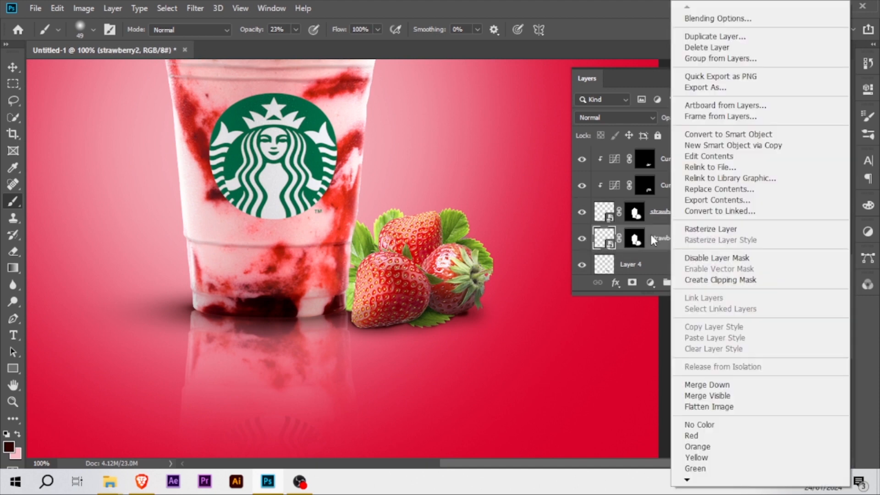
right_click(659, 239)
right_click(635, 239)
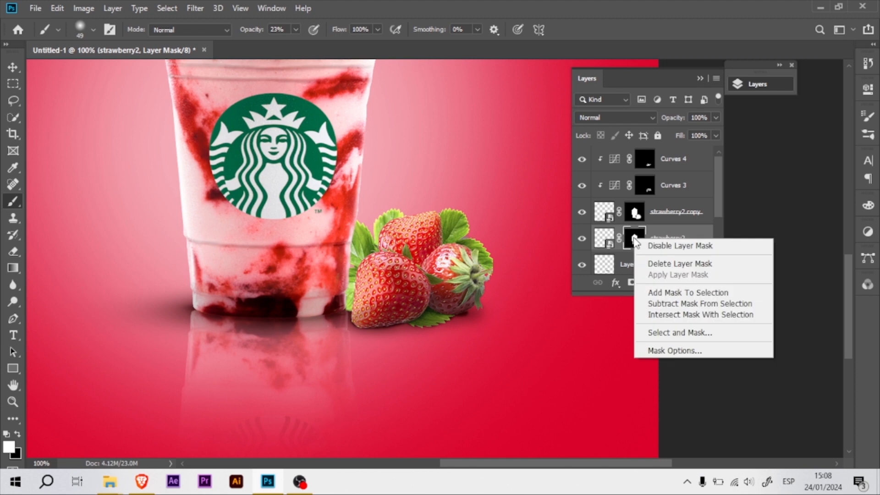
click(611, 240)
right_click(616, 243)
click(598, 265)
right_click(665, 241)
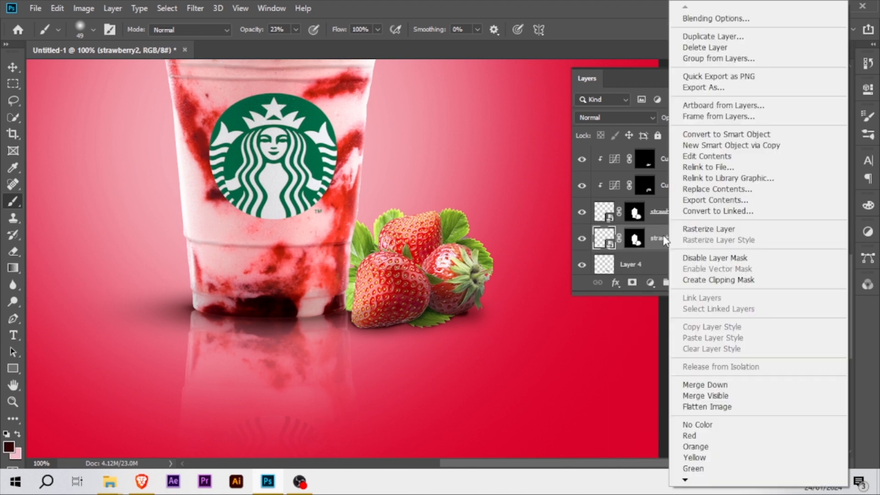
click(664, 241)
Flip the lower strawberry2 layer vertically and move it beneath the strawberries as a reflection.
key(ctrl+t)
right_click(444, 281)
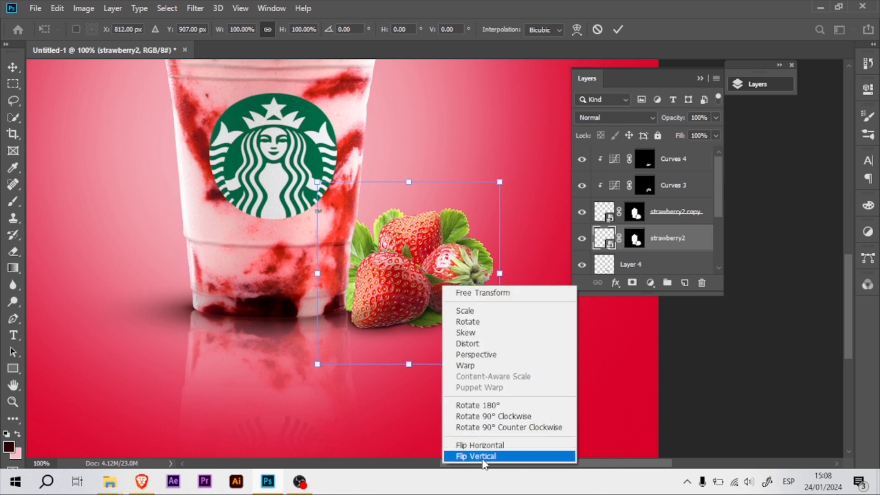
click(463, 456)
drag(433, 277, 426, 374)
key(Return)
Try to warp the flipped strawberry2 layer and nudge it upward against the strawberries.
key(ctrl+t)
right_click(412, 376)
click(449, 271)
click(444, 193)
drag(463, 353, 467, 331)
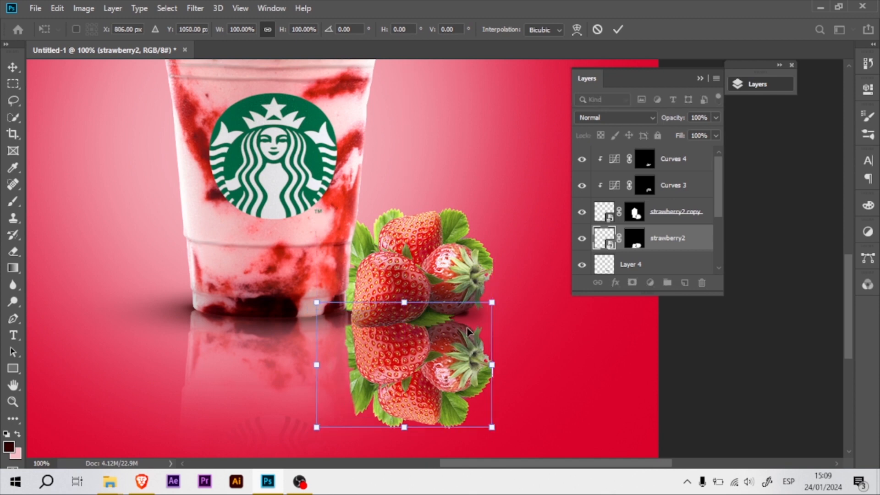
click(57, 9)
click(143, 21)
key(Return)
key(b)
Retry the Warp transform on the flipped strawberry2 layer while it is still a smart object.
right_click(636, 239)
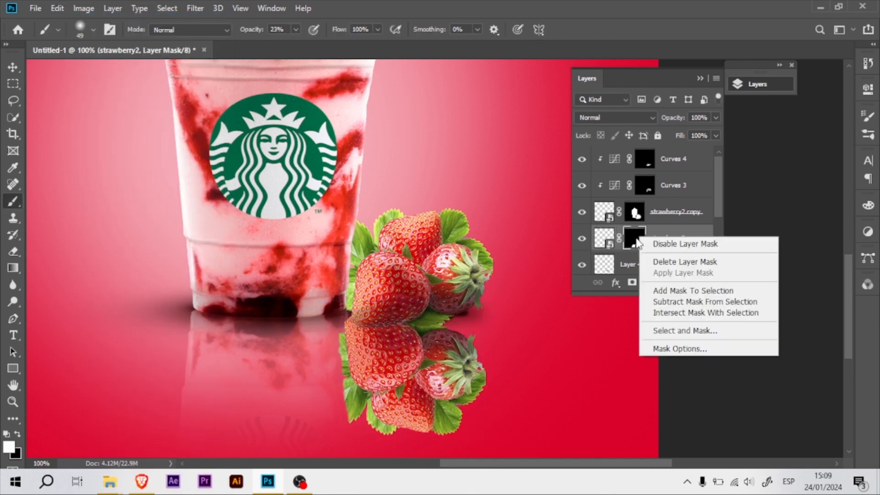
click(659, 237)
right_click(657, 243)
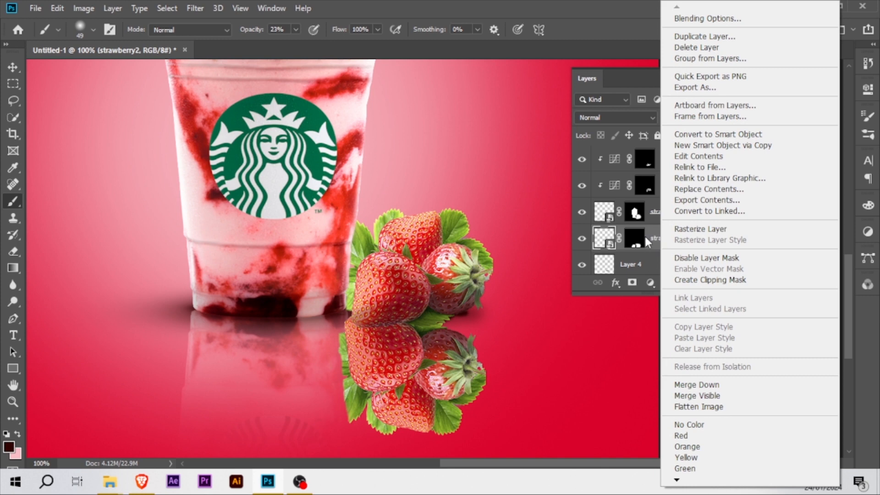
click(645, 233)
key(ctrl+t)
right_click(434, 350)
click(446, 343)
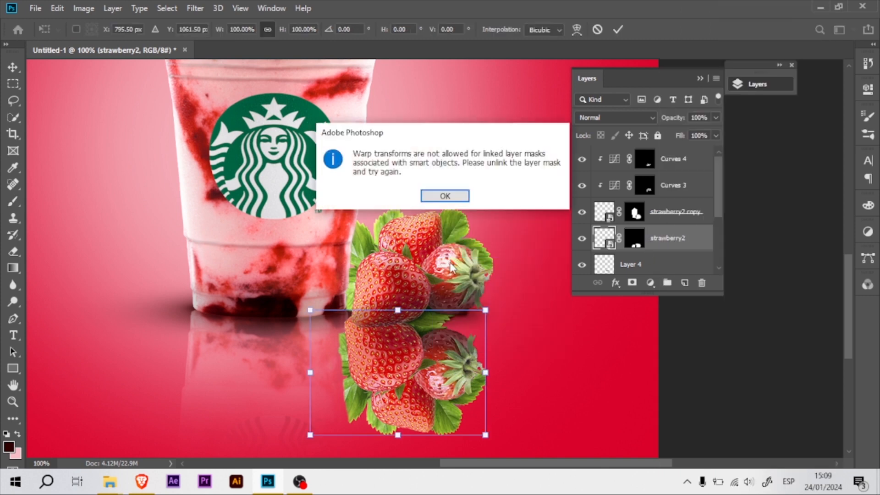
click(444, 195)
key(b)
Rasterize the flipped strawberry2 layer and warp its upper corners so the reflection meets the strawberries' base.
right_click(659, 242)
click(704, 229)
key(ctrl+t)
right_click(455, 166)
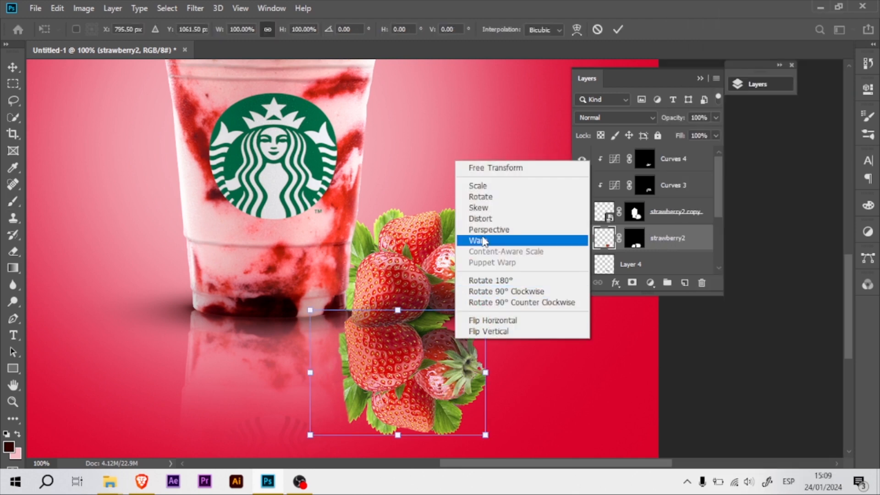
click(479, 272)
drag(488, 313, 488, 265)
drag(310, 309, 311, 294)
drag(384, 340, 400, 341)
key(Return)
key(b)
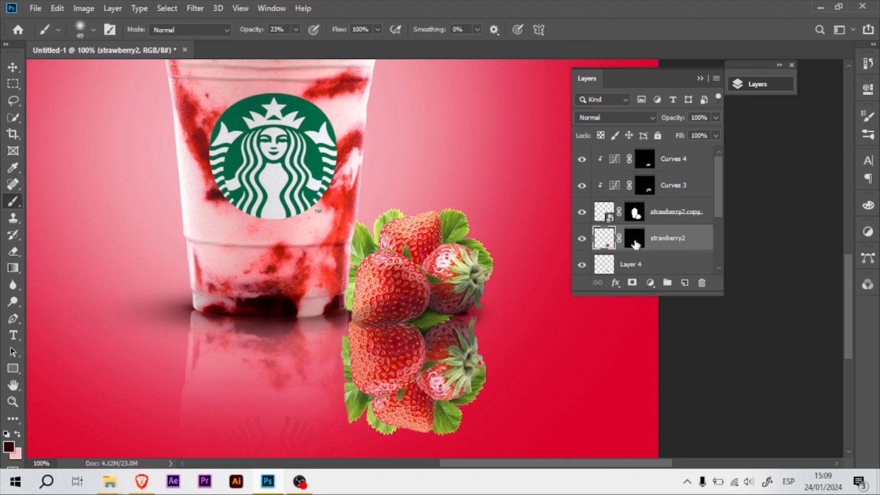
Delete the flipped strawberry2 layer's mask without applying it.
click(636, 239)
click(698, 284)
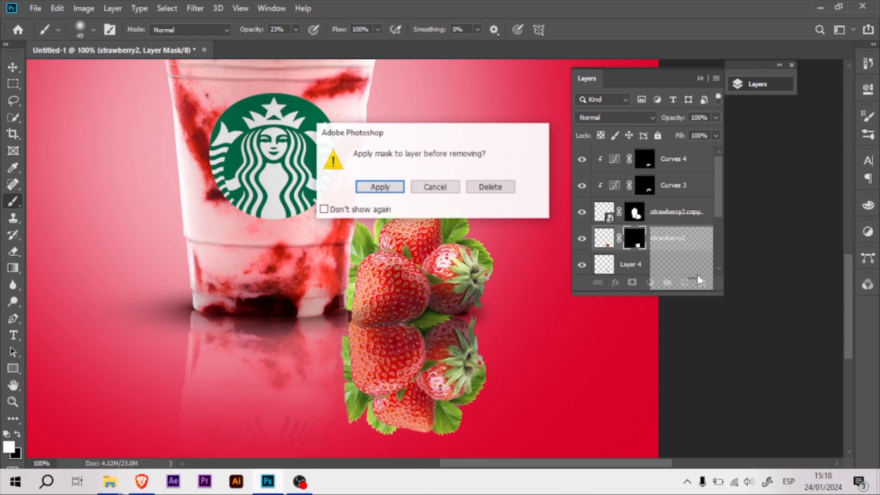
click(488, 186)
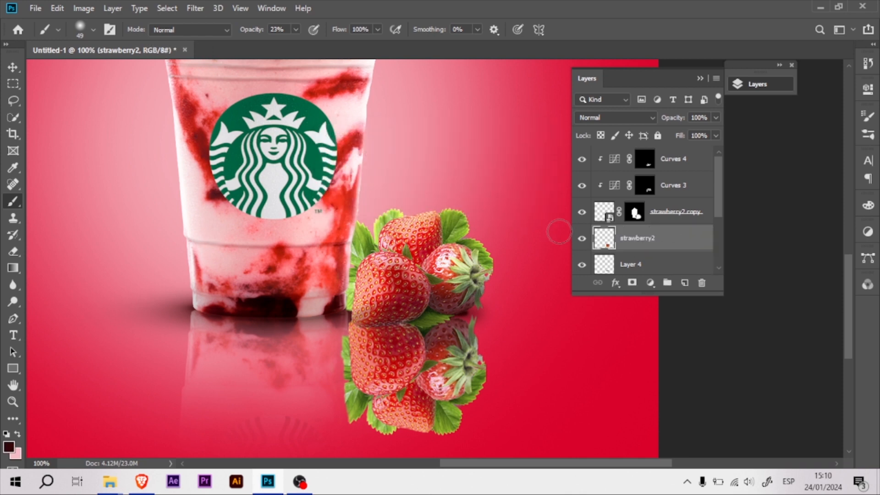
Add an inverted mask to the flipped strawberry2 layer and paint in a faint reflection at 23% brush opacity.
click(633, 283)
key(ctrl+i)
mouse_move(413, 263)
mouse_down()
mouse_move(383, 275)
mouse_move(422, 275)
mouse_move(393, 285)
mouse_up()
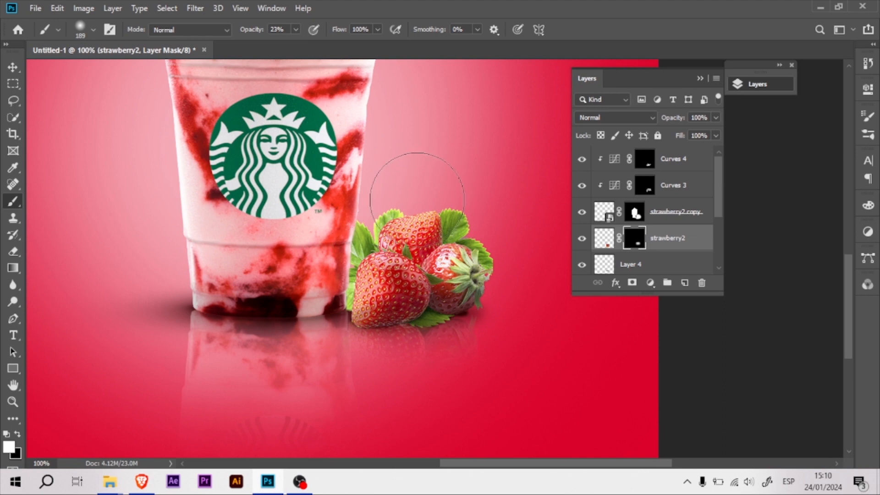
Apply a Motion Blur to the strawberry2 reflection's image rather than its mask.
key(v)
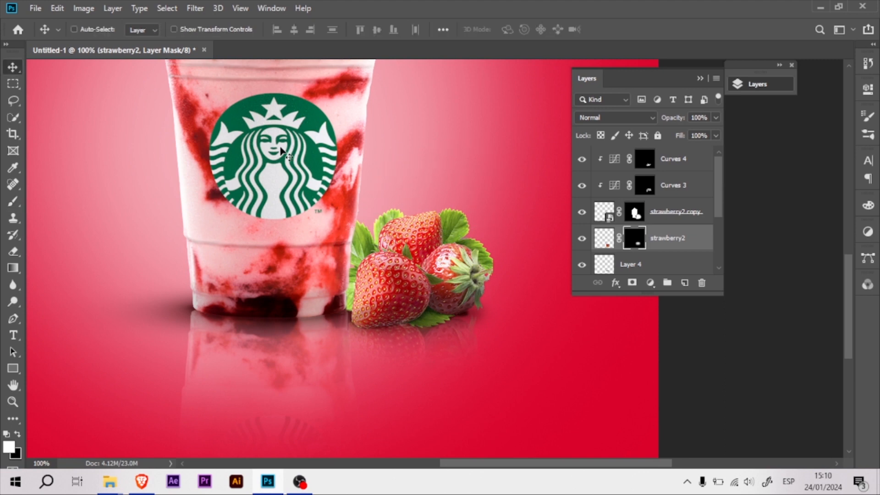
click(606, 243)
click(195, 8)
mouse_move(295, 154)
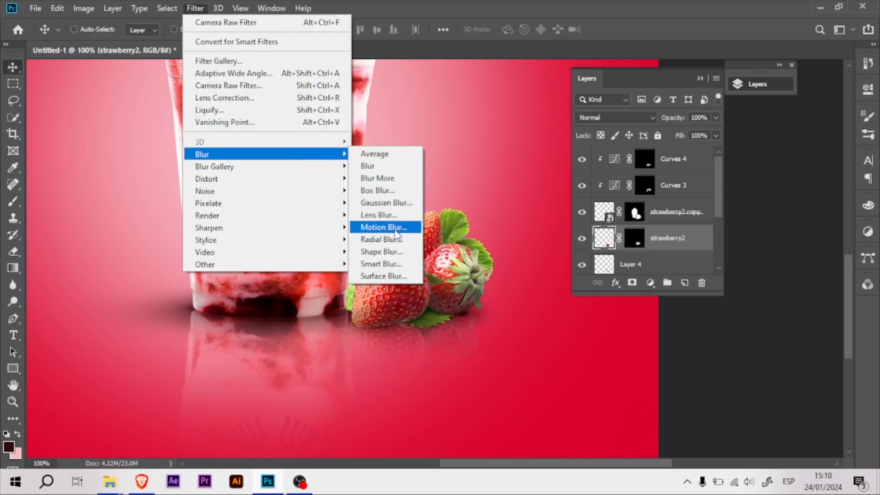
click(399, 228)
drag(630, 328, 634, 326)
click(788, 117)
Check Layer 4's visibility and group the strawberry layers from Curves 4 down to Layer 4.
click(690, 264)
click(582, 262)
click(581, 263)
shift+click(692, 160)
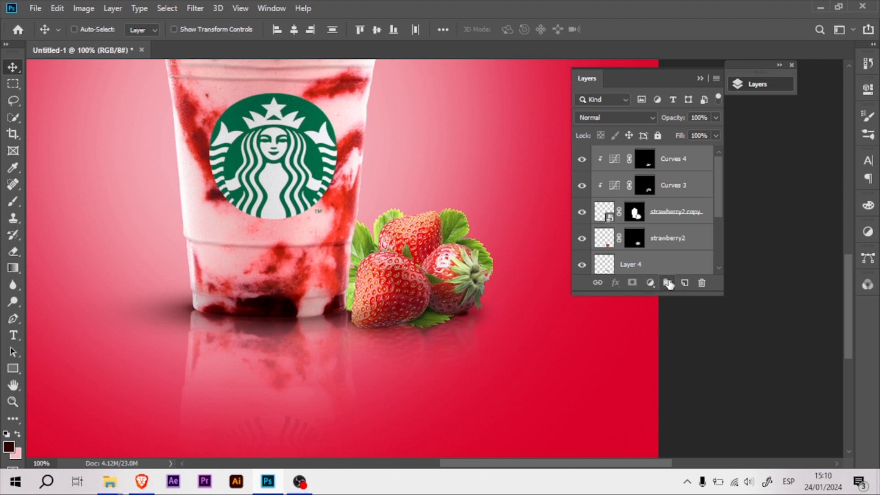
click(668, 284)
Apply the same Motion Blur to the masked cup reflection layer in Group 1 and collapse the group.
click(599, 172)
drag(718, 178, 718, 231)
click(612, 175)
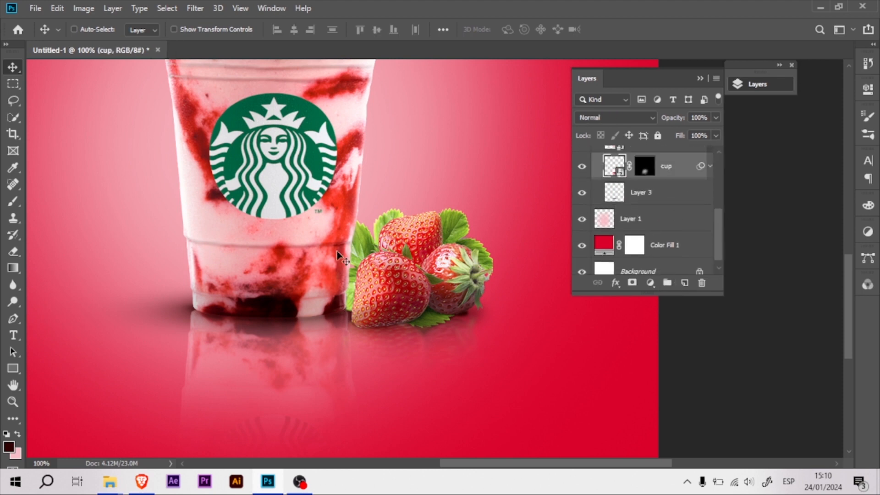
click(195, 8)
click(222, 21)
click(787, 116)
scroll(718, 220, up, 3)
click(596, 170)
key(ctrl+minus)
key(ctrl+minus)
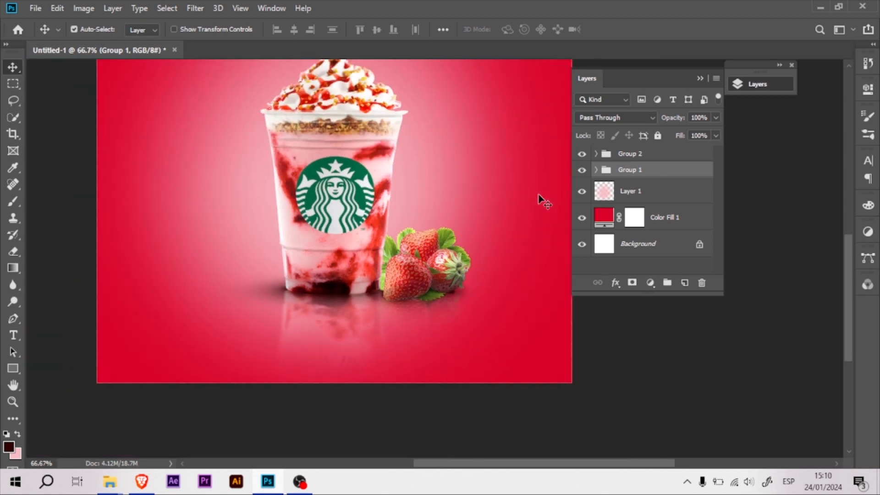
Place the light image above Group 1, scaled to 235.84% and rotated 47.01°, with its rays starting at the poster's upper-left corner.
mouse_move(110, 481)
click(92, 439)
drag(605, 247, 494, 123)
drag(443, 244, 437, 287)
drag(487, 302, 459, 219)
drag(516, 157, 511, 266)
drag(430, 228, 361, 162)
mouse_move(403, 233)
mouse_down()
mouse_move(432, 264)
mouse_move(394, 234)
mouse_move(395, 224)
mouse_up()
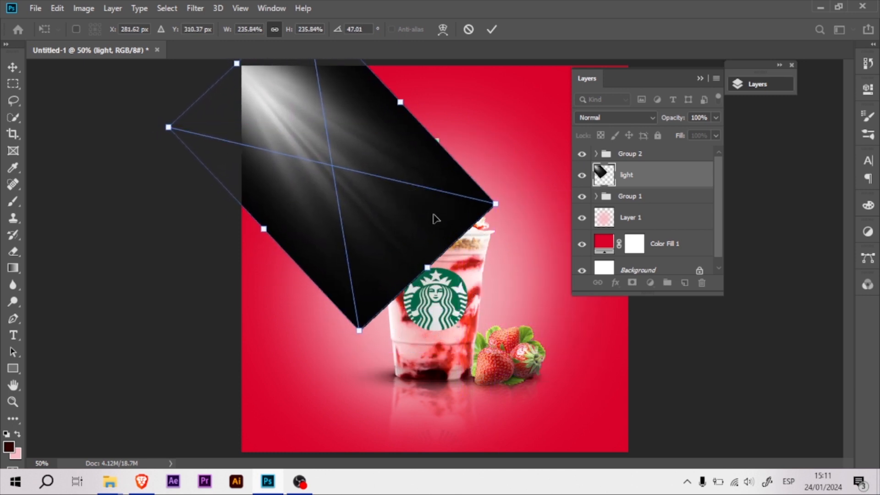
key(Return)
Set the light layer to Screen blending at 76% opacity and move it above Group 2.
click(631, 120)
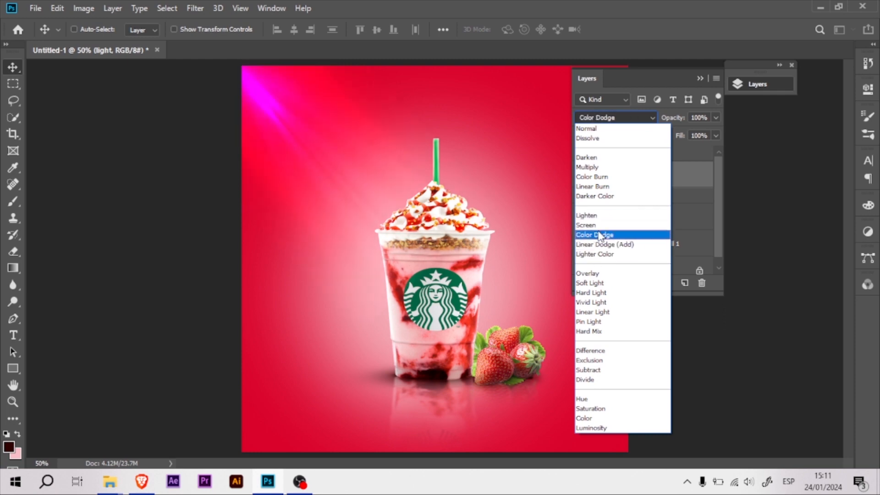
click(589, 225)
drag(682, 118, 681, 133)
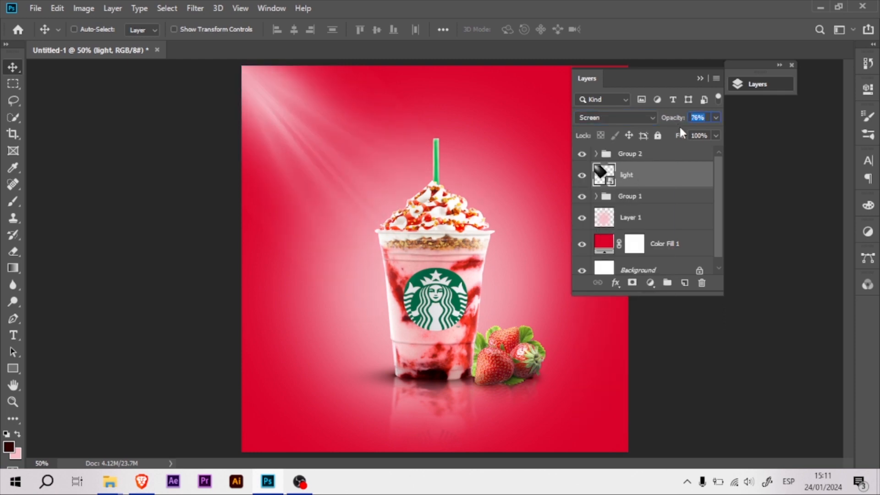
drag(657, 176, 632, 152)
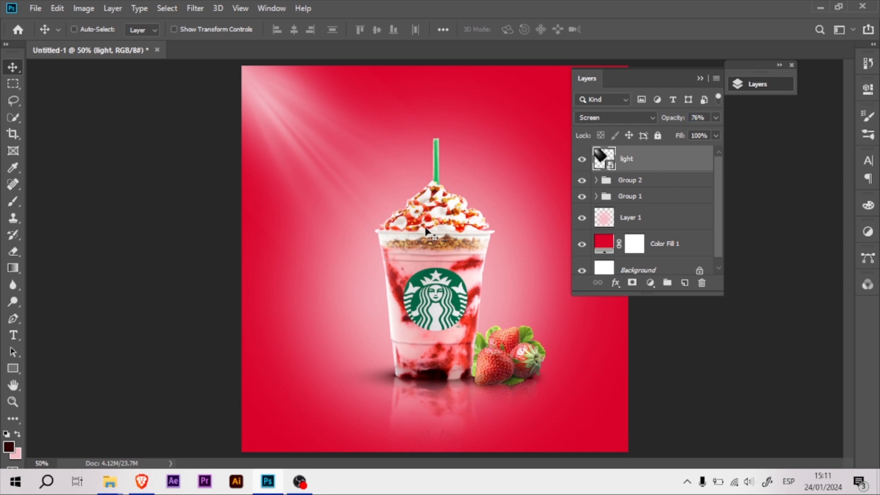
Open strawberrys.png as a separate document and quick-select the whole strawberry with its leaf below the topmost one.
mouse_move(109, 481)
click(55, 421)
drag(672, 342, 536, 50)
key(ctrl+plus)
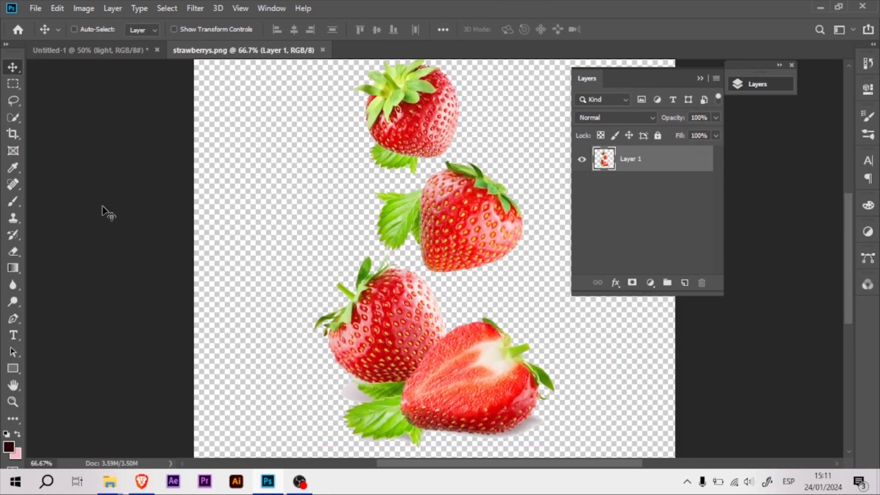
click(14, 100)
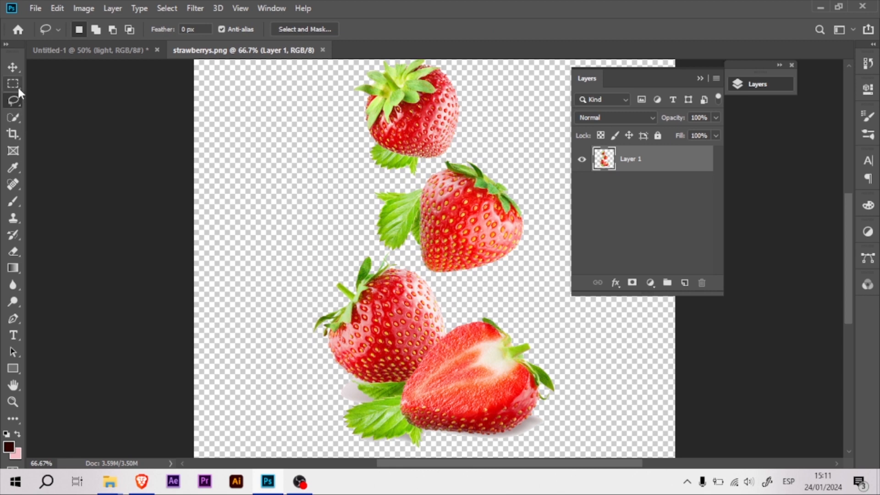
click(14, 84)
drag(15, 119, 42, 119)
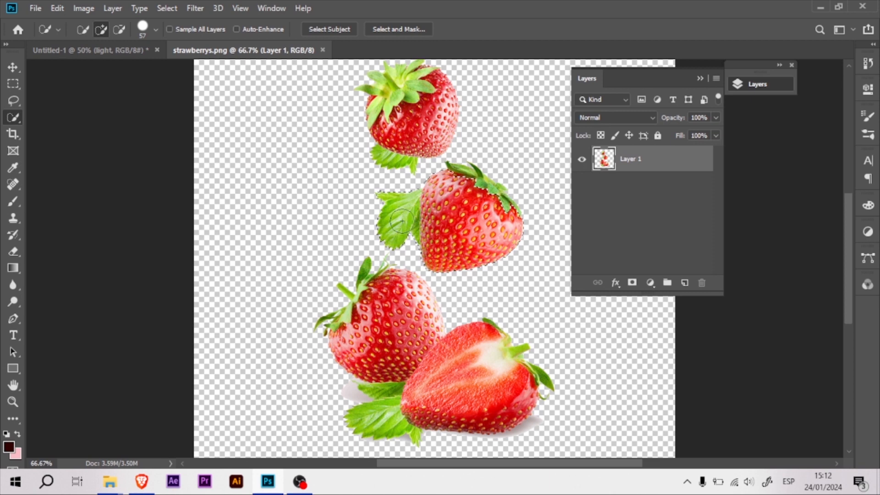
Copy the selected strawberry into the poster, shrink and rotate it, and place it near the left edge.
key(v)
drag(489, 224, 323, 277)
key(ctrl+t)
drag(353, 305, 288, 250)
drag(336, 230, 336, 245)
drag(300, 267, 317, 229)
Quick-select the topmost strawberry in strawberrys.png without its lower leaf and copy it into the poster.
click(252, 51)
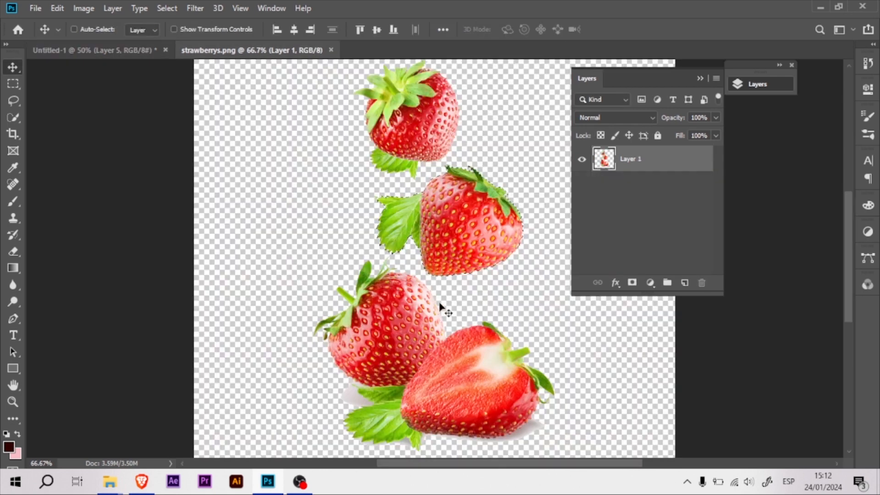
click(13, 117)
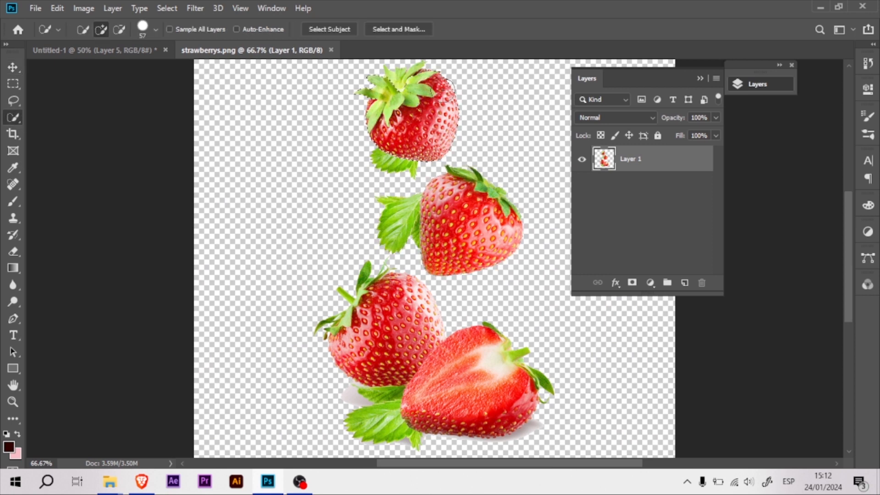
key(v)
drag(448, 143, 535, 187)
Enlarge and rotate the copied strawberry and place it in the poster's upper-right area.
key(ctrl+t)
drag(500, 148, 479, 128)
drag(524, 176, 525, 125)
click(699, 78)
drag(480, 173, 502, 154)
drag(604, 116, 593, 90)
drag(548, 126, 560, 149)
key(Return)
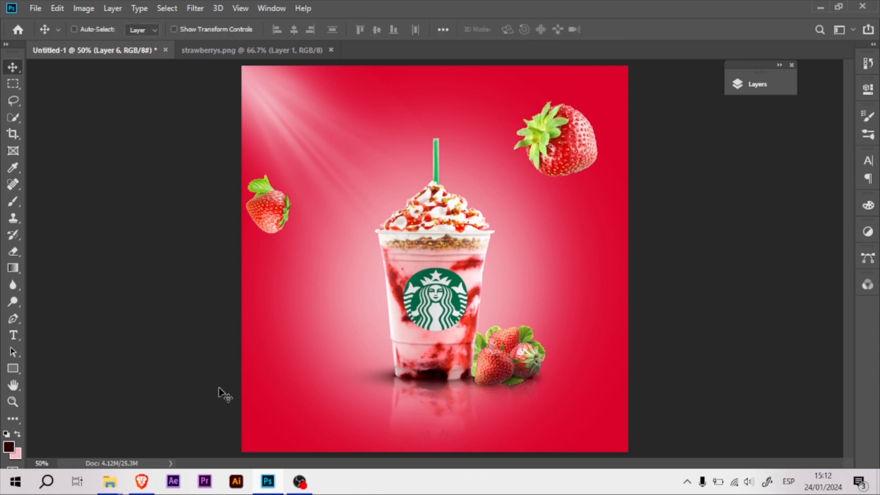
Quick-select the halved strawberry in strawberrys.png, subtracting the excess along its edge next to the neighbouring strawberry.
click(275, 50)
click(14, 116)
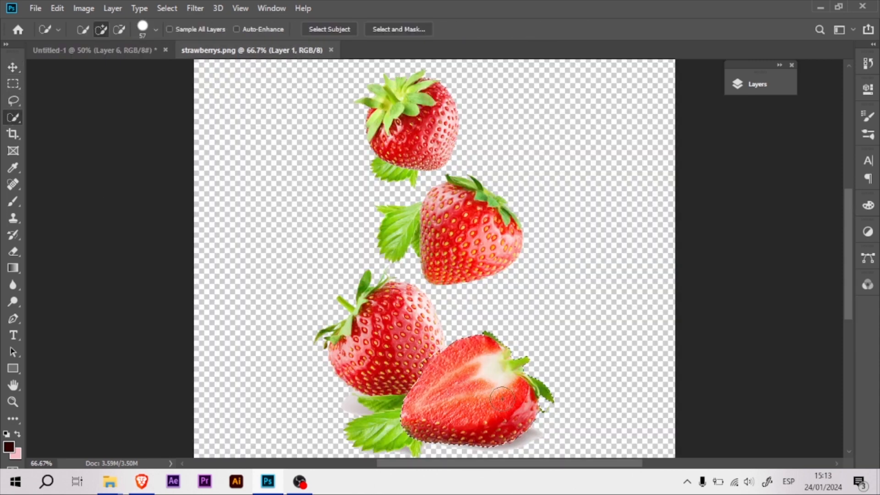
key(ctrl+plus)
drag(421, 308, 402, 213)
drag(410, 286, 387, 285)
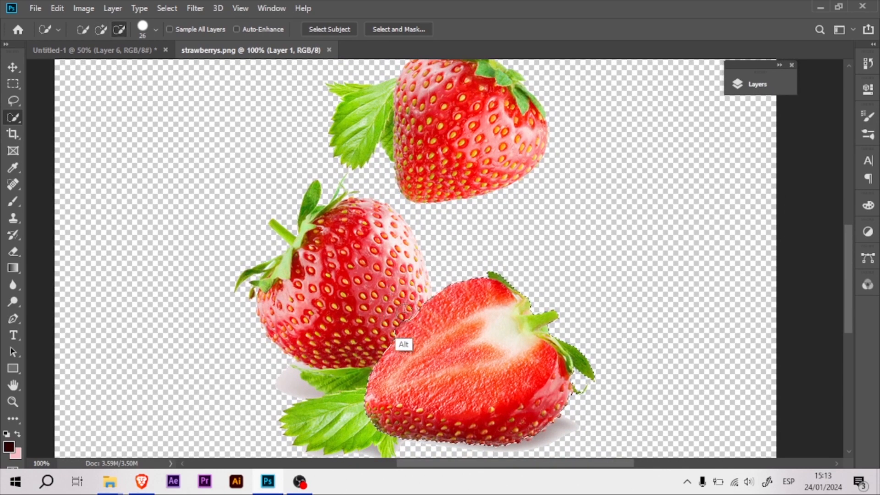
Copy the halved strawberry into the poster, enlarge it slightly and place it in the lower-left corner.
key(v)
drag(481, 362, 372, 413)
key(ctrl+t)
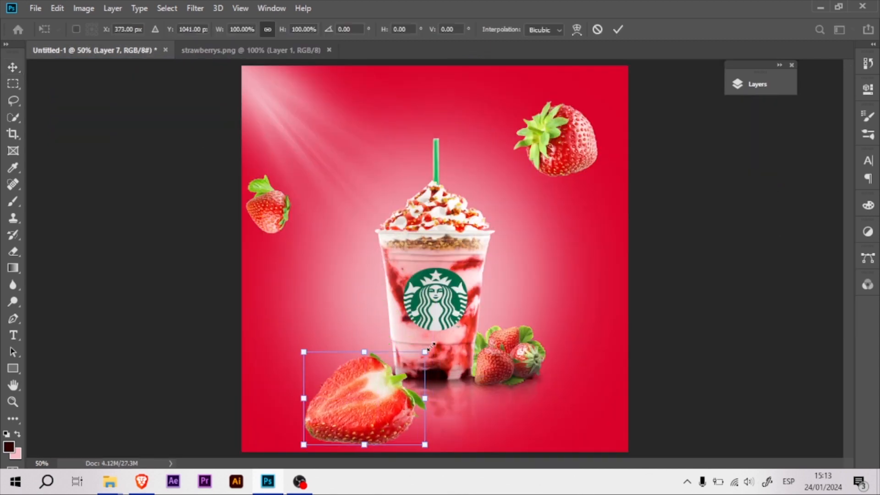
drag(420, 356, 432, 347)
drag(396, 403, 333, 424)
key(Return)
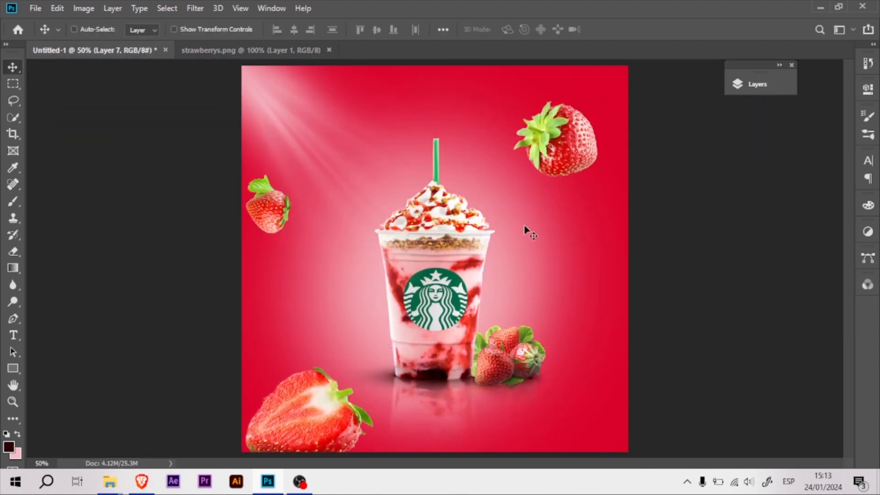
Apply a Motion Blur to the halved strawberry with an angle of -45° and a distance of 12 pixels.
click(757, 85)
click(185, 9)
mouse_move(275, 151)
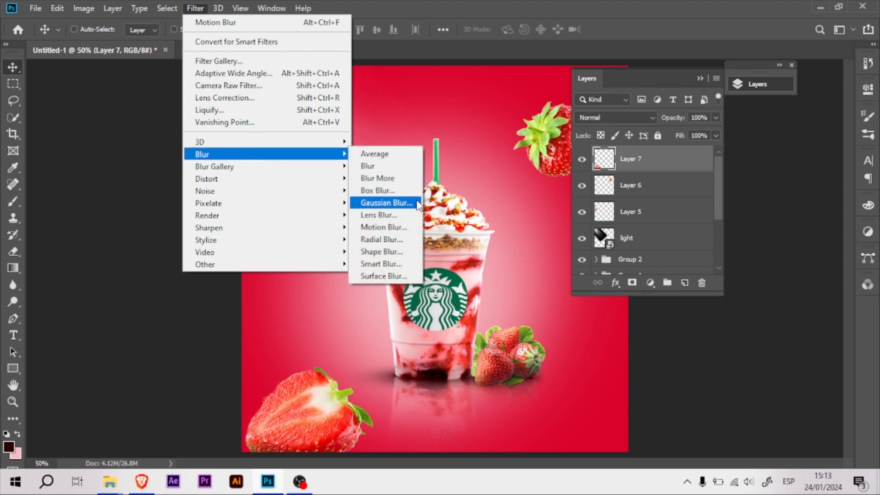
click(380, 167)
drag(640, 329, 636, 328)
click(739, 282)
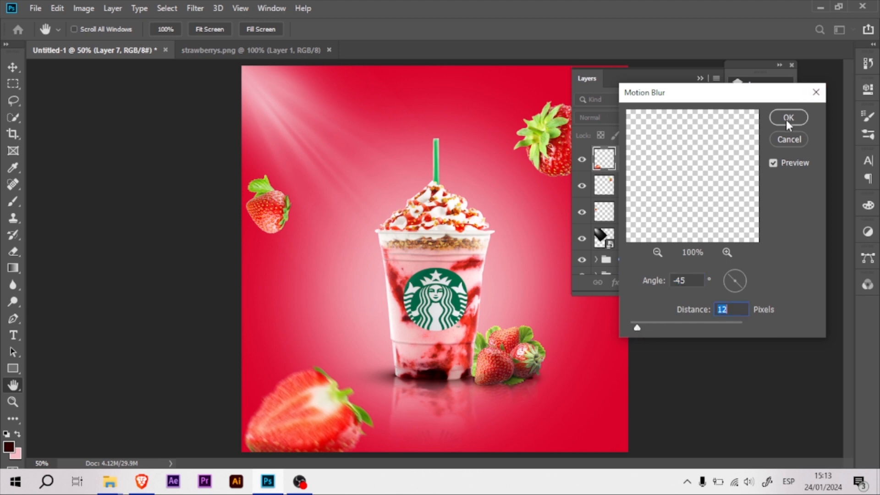
click(787, 120)
Repeat the same Motion Blur on the upper-right strawberry and the left-edge strawberry.
ctrl+click(543, 160)
click(192, 8)
click(225, 23)
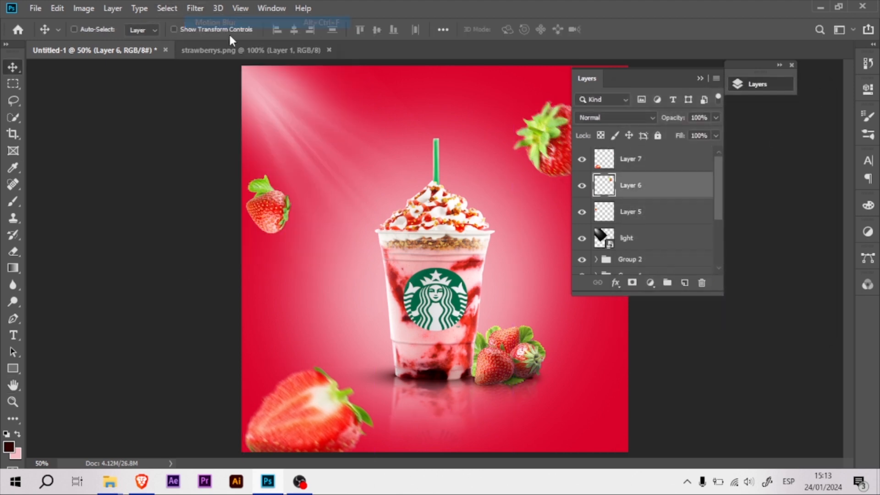
ctrl+click(289, 223)
click(192, 8)
click(251, 50)
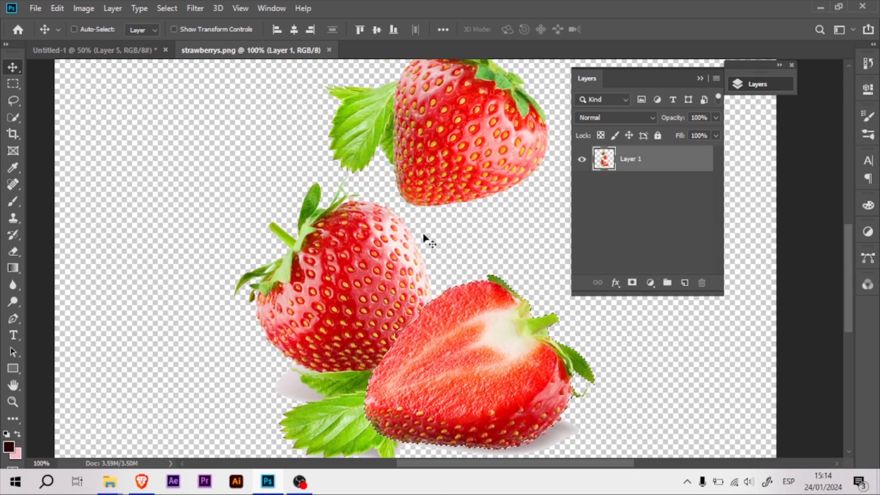
key(ctrl+minus)
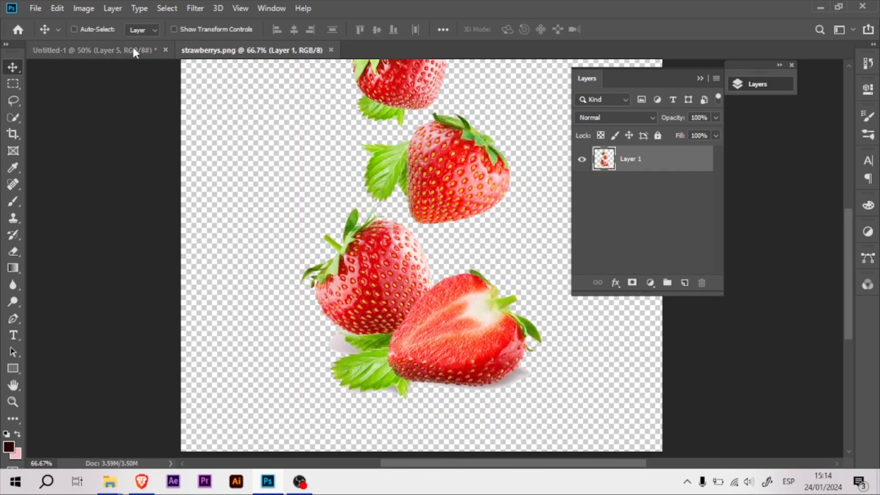
click(146, 51)
Duplicate the upper-right strawberry into the poster's lower-right corner, scaled to 75.47% and rotated 156.67°.
drag(541, 138, 575, 398)
key(ctrl+t)
drag(621, 430, 594, 446)
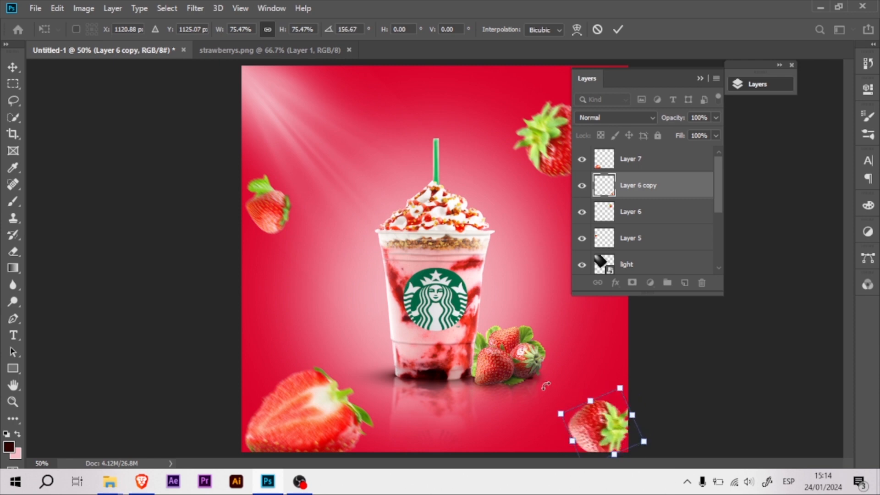
key(Return)
Hide the layer list and review the finished poster in full-screen view.
click(640, 132)
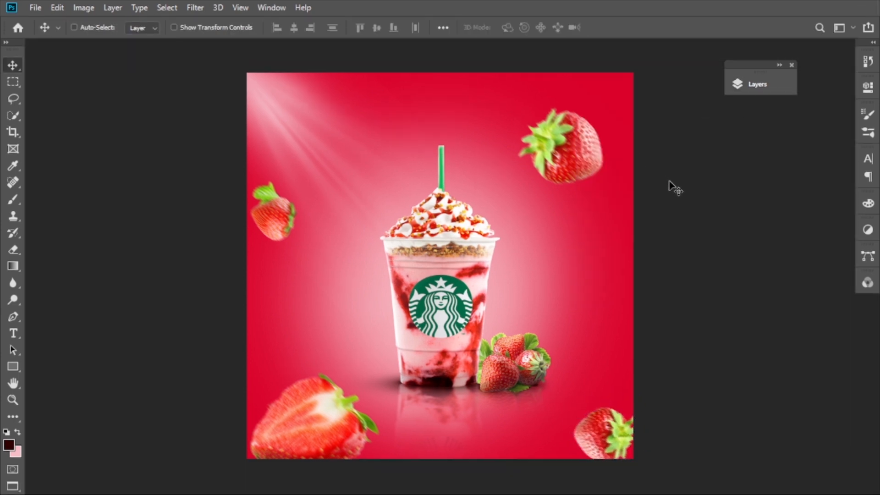
key(f)
key(f)
key(f)
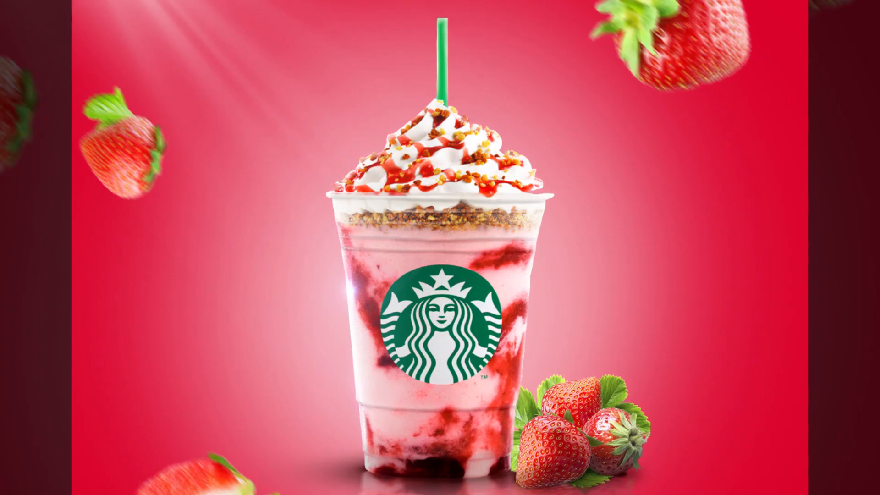